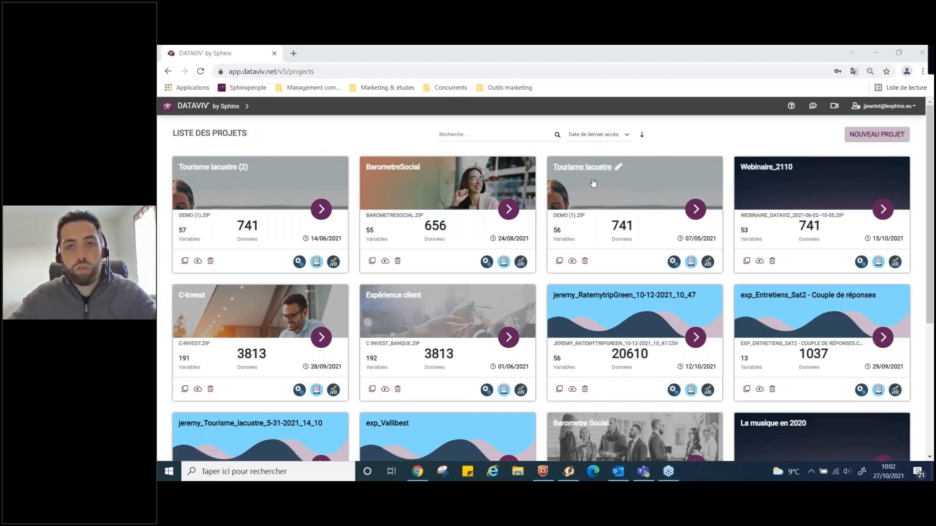
Start a new project by importing the Tourisme_lacustre survey data from its CSV file.
{"action": "left_click", "coordinate": [886, 139]}
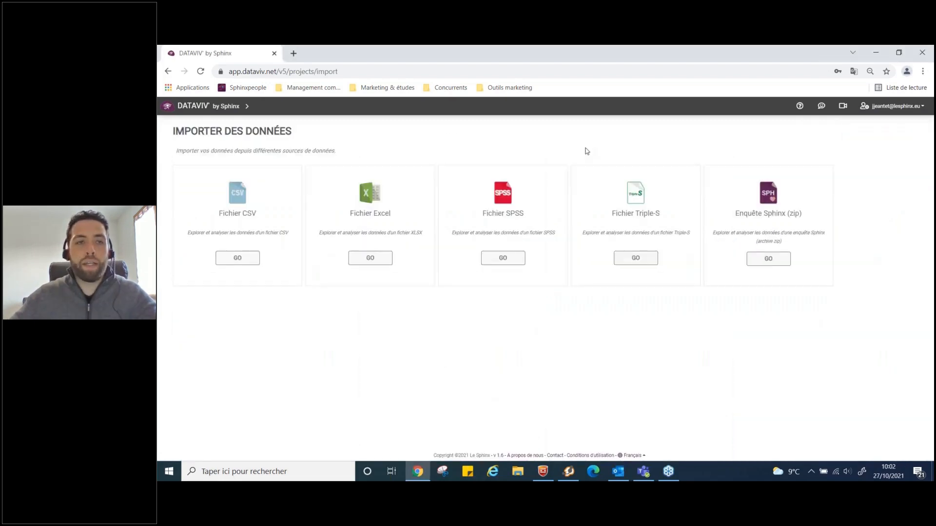
{"action": "left_click", "coordinate": [232, 256]}
{"action": "left_click", "coordinate": [222, 188]}
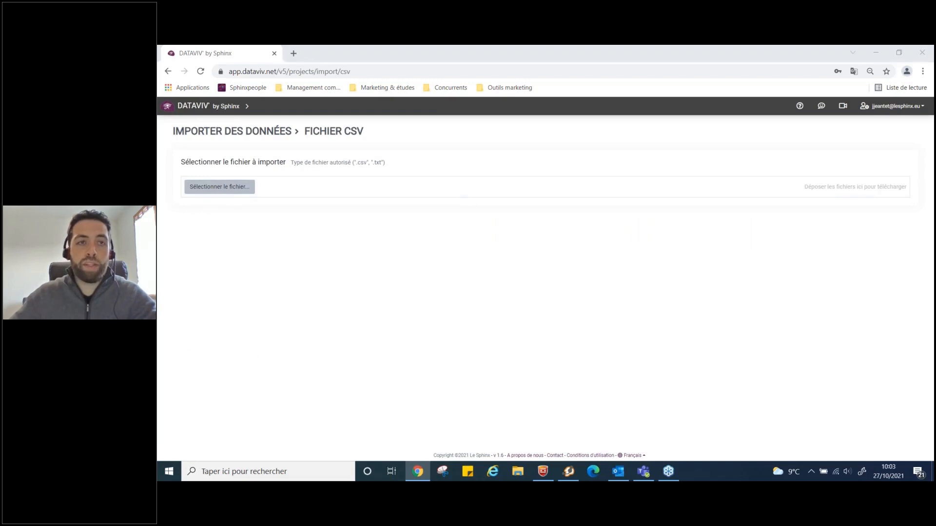
{"action": "double_click", "coordinate": [447, 242]}
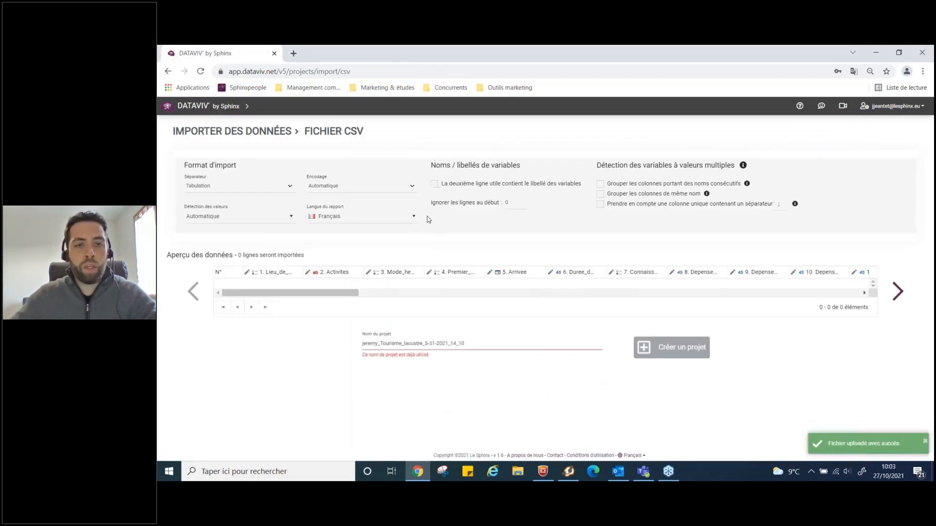
Set the Activites variable's data type to Fermée with the Multiple option enabled.
{"action": "scroll", "coordinate": [427, 219], "scroll_direction": "down", "scroll_amount": 2}
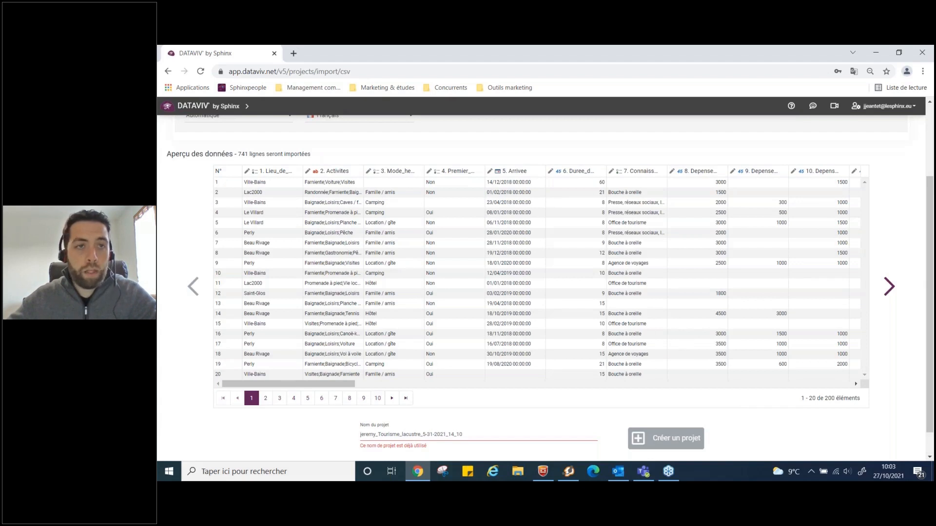
{"action": "left_click", "coordinate": [247, 171]}
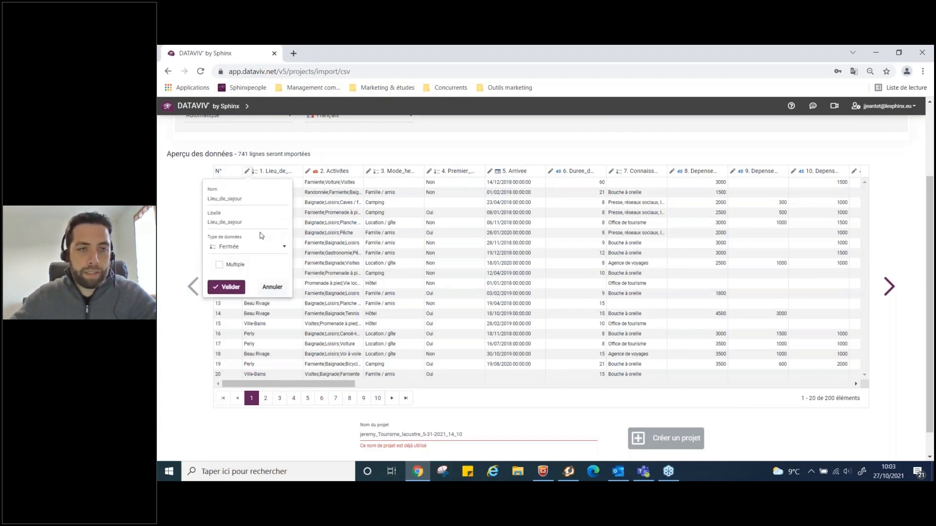
{"action": "left_click", "coordinate": [310, 172]}
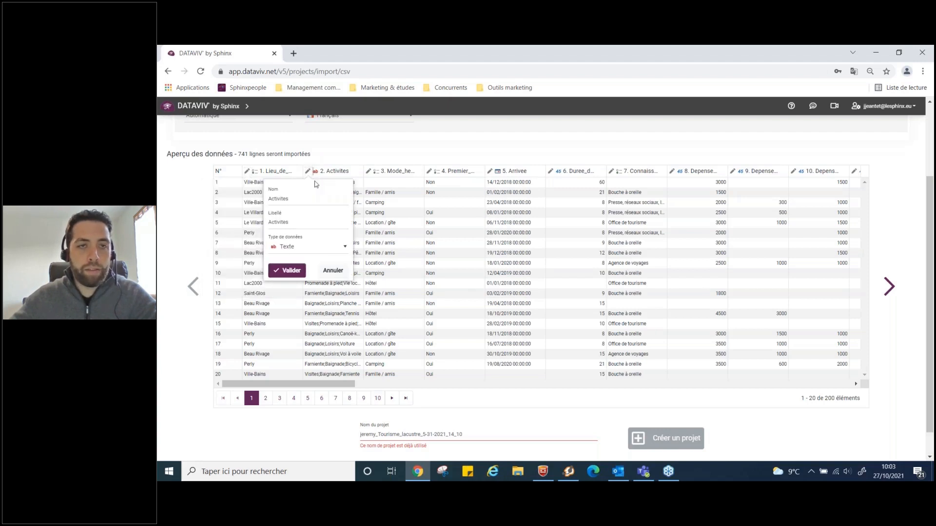
{"action": "left_click", "coordinate": [321, 248]}
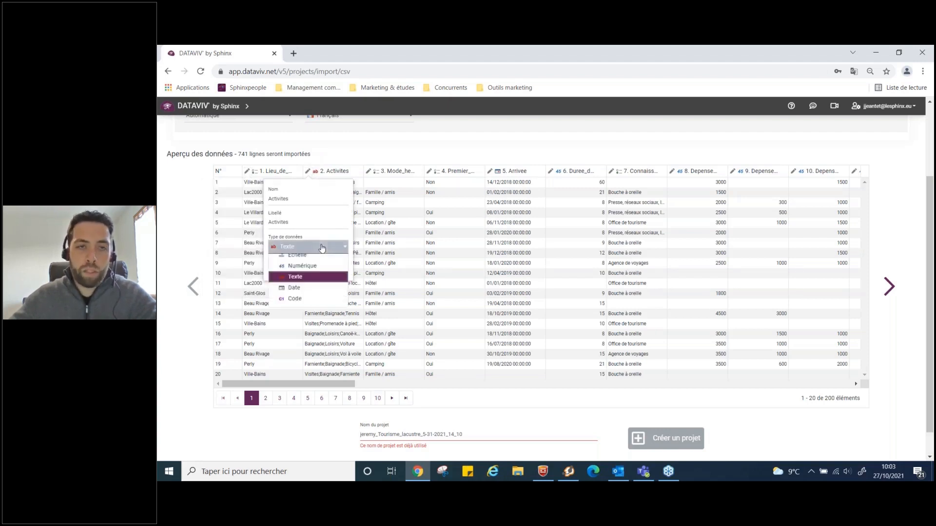
{"action": "left_click", "coordinate": [291, 266]}
{"action": "left_click", "coordinate": [281, 265]}
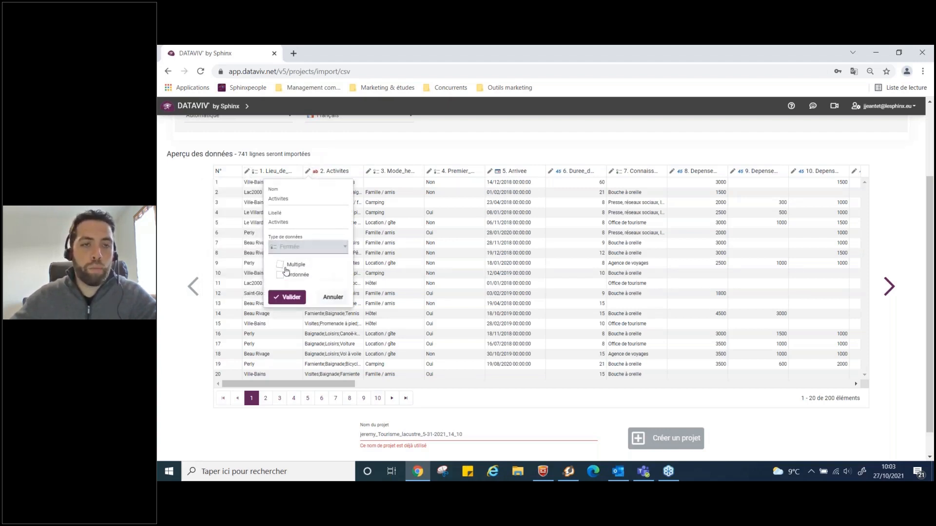
{"action": "left_click", "coordinate": [288, 298]}
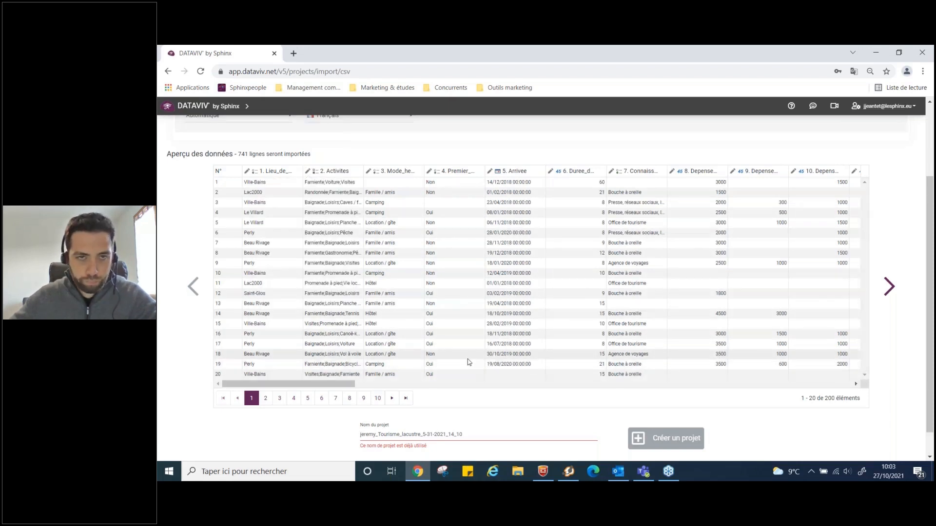
Name the project Tourisme and create it from the imported data.
{"action": "left_click_drag", "start_coordinate": [477, 433], "coordinate": [292, 436]}
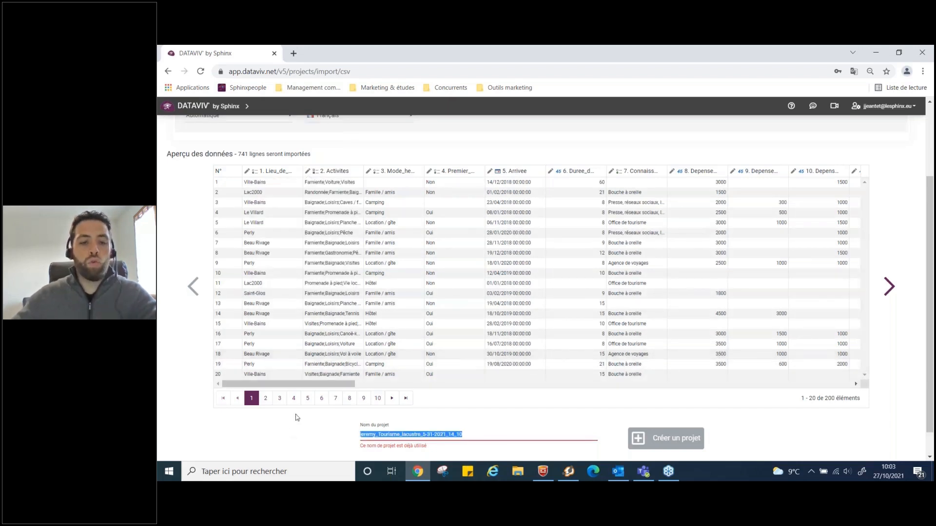
{"action": "type", "text": "Tour"}
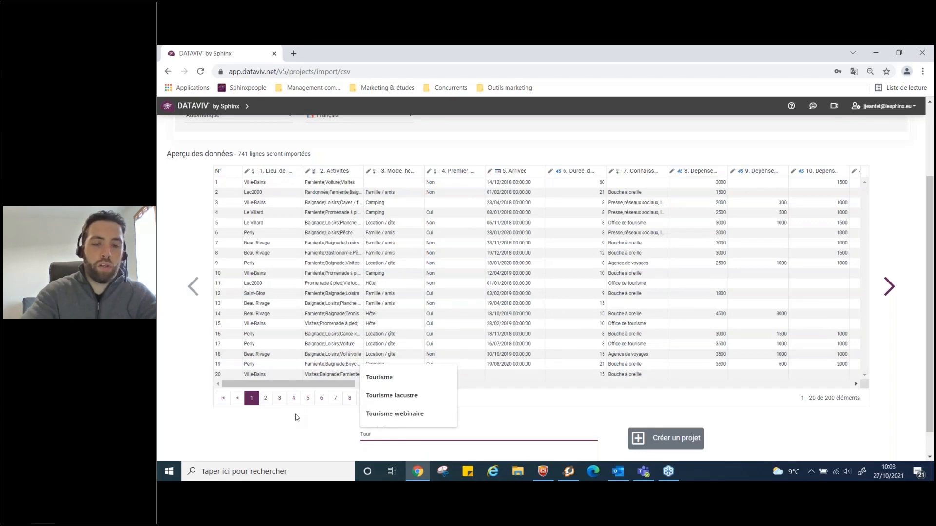
{"action": "type", "text": "isme"}
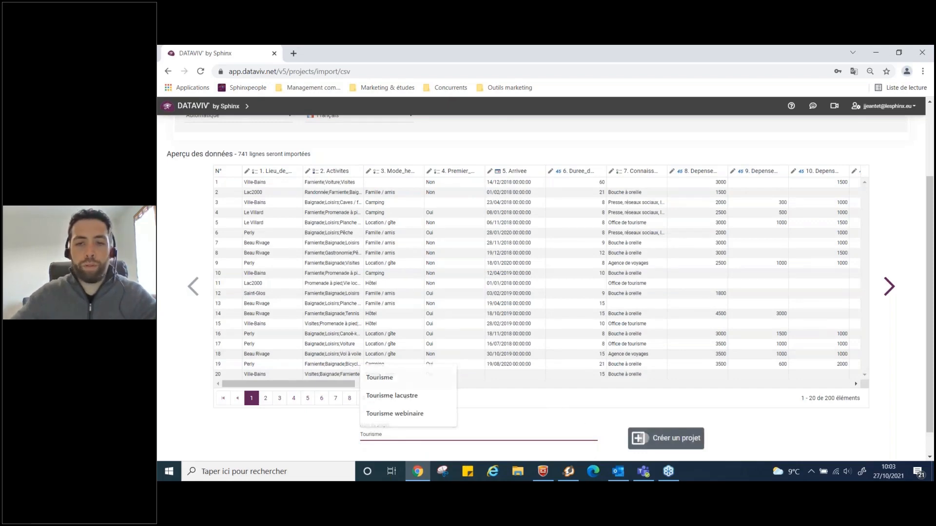
{"action": "left_click", "coordinate": [692, 439]}
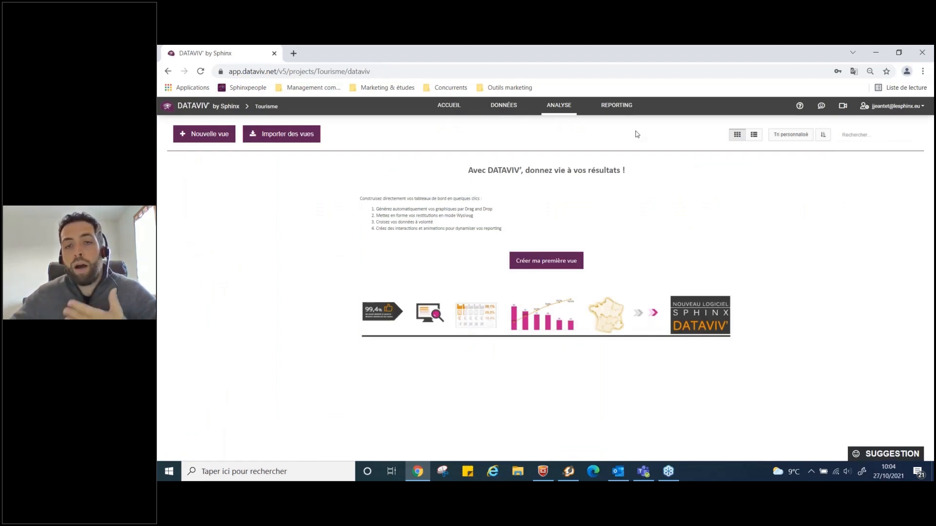
Create the project's first view, named Exemple, with access without a password enabled.
{"action": "left_click", "coordinate": [540, 266]}
{"action": "left_click", "coordinate": [648, 393]}
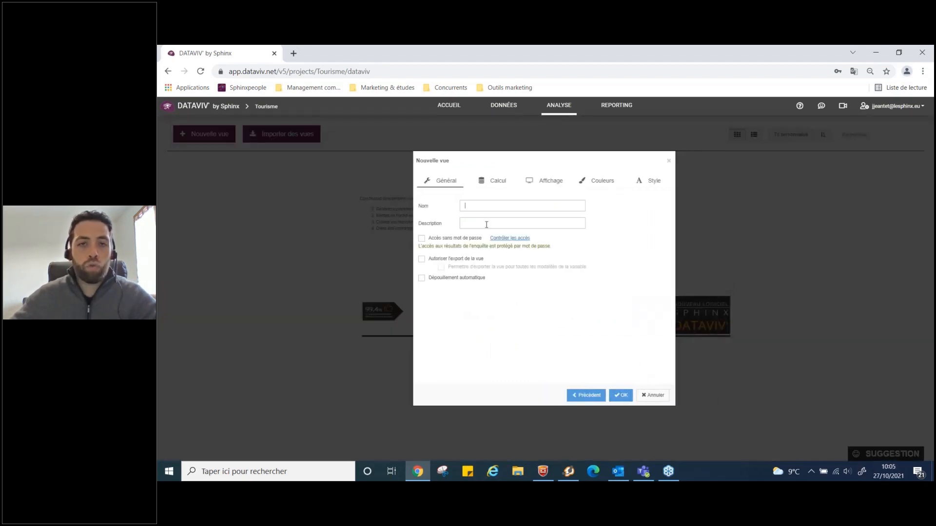
{"action": "left_click", "coordinate": [484, 207]}
{"action": "type", "text": "Exe"}
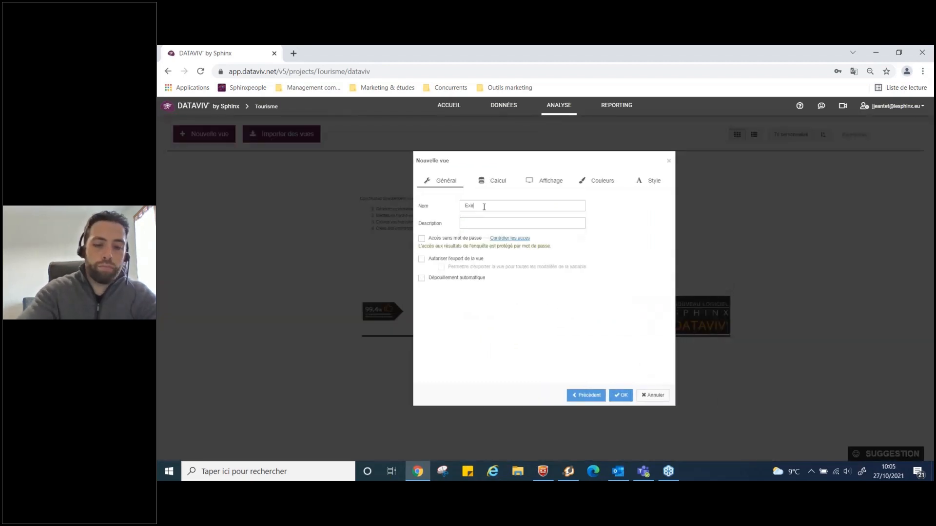
{"action": "type", "text": "mple"}
{"action": "left_click", "coordinate": [422, 238]}
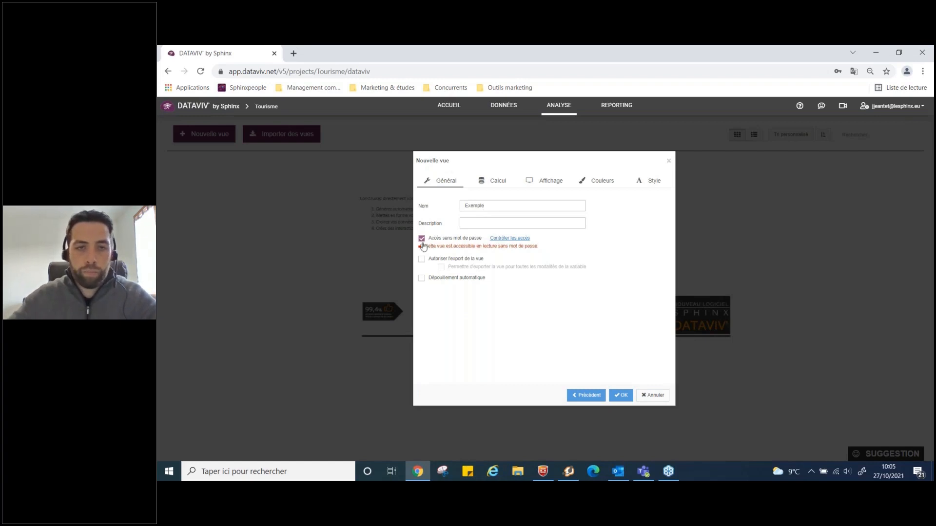
{"action": "left_click", "coordinate": [591, 183]}
{"action": "left_click", "coordinate": [633, 185]}
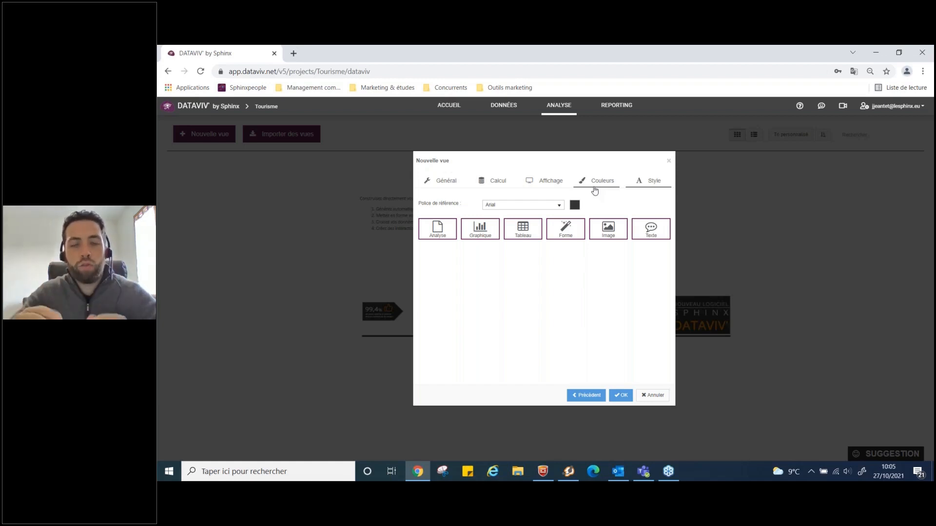
{"action": "left_click", "coordinate": [620, 395]}
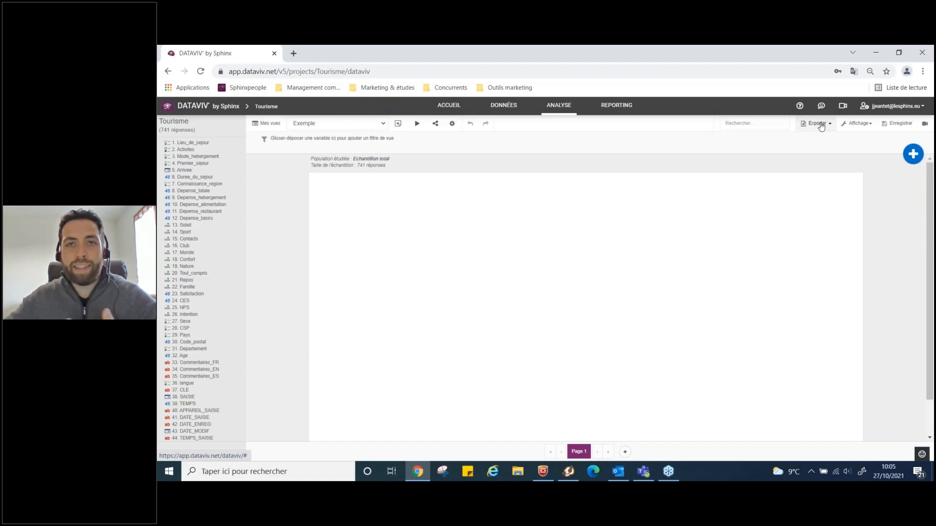
Review the available advanced analyses and the textual and semantic analyses without adding any to the view.
{"action": "left_click", "coordinate": [905, 156]}
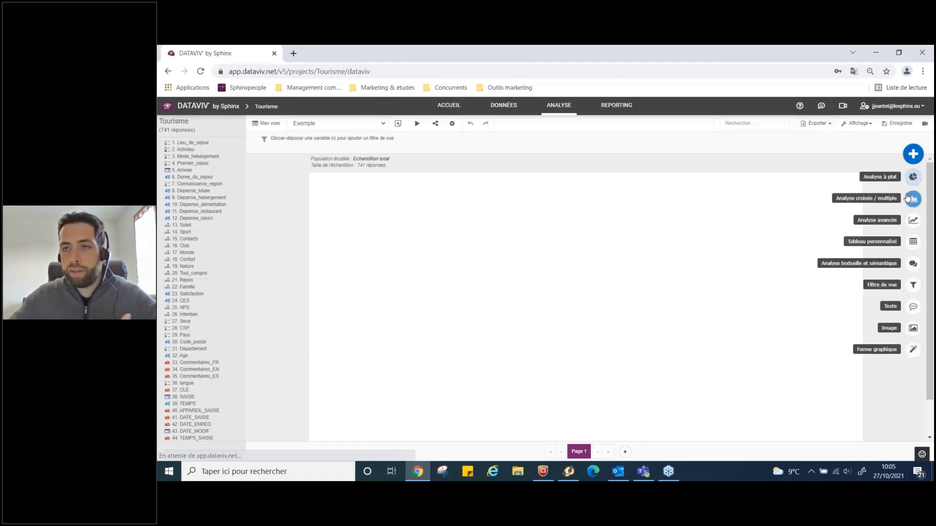
{"action": "left_click", "coordinate": [913, 220]}
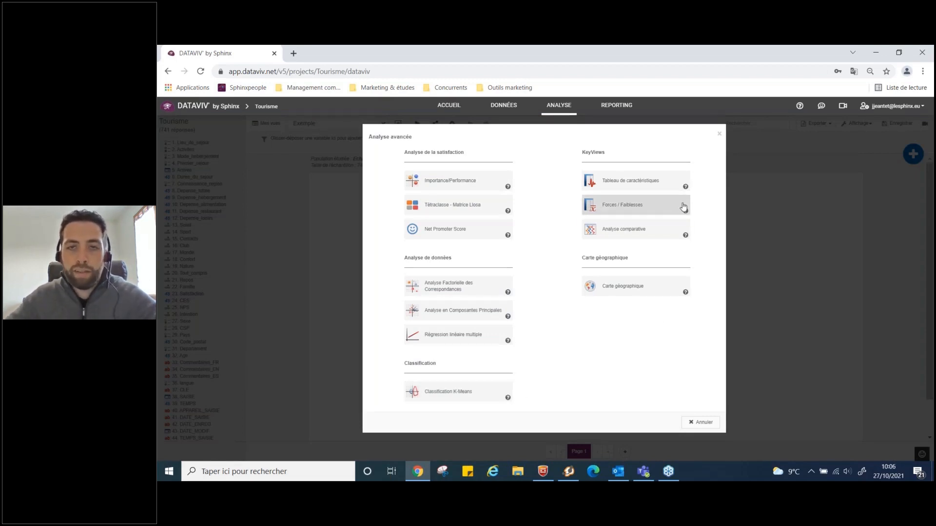
{"action": "left_click", "coordinate": [719, 135]}
{"action": "left_click", "coordinate": [913, 154]}
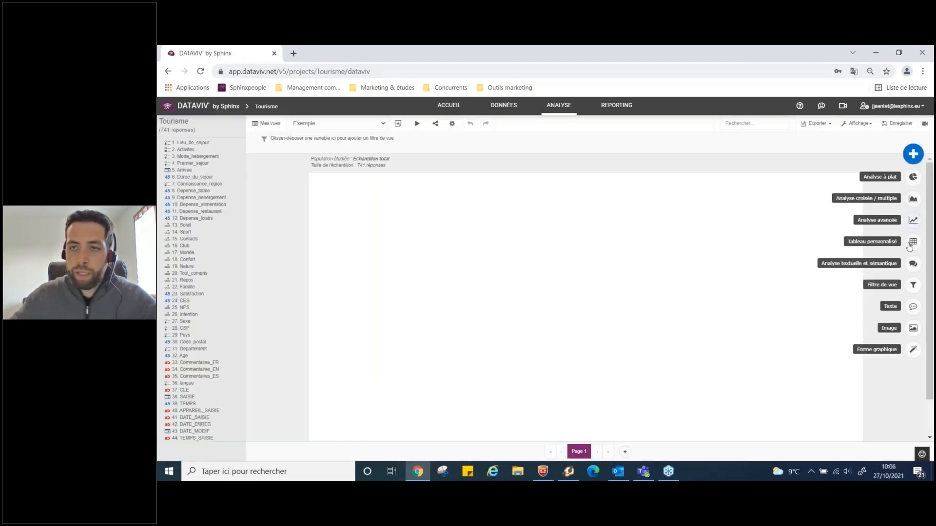
{"action": "left_click", "coordinate": [913, 264]}
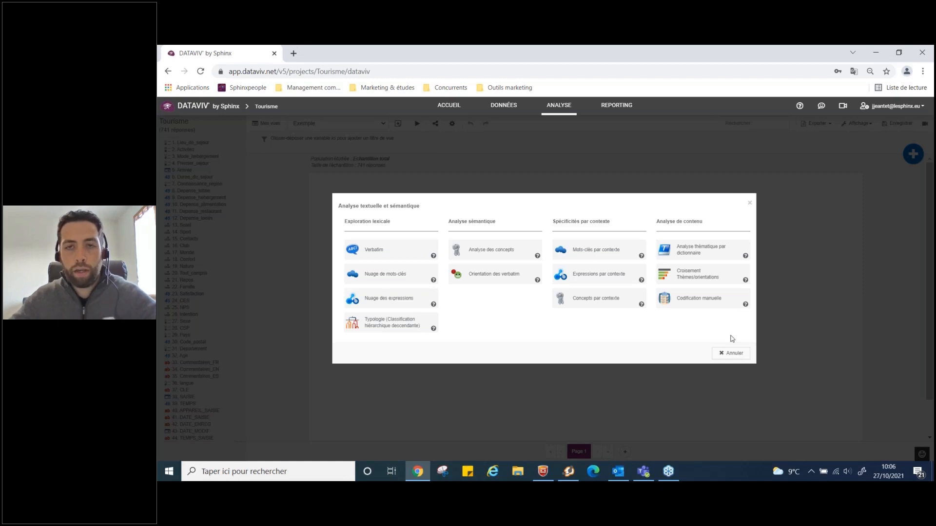
{"action": "left_click", "coordinate": [731, 353]}
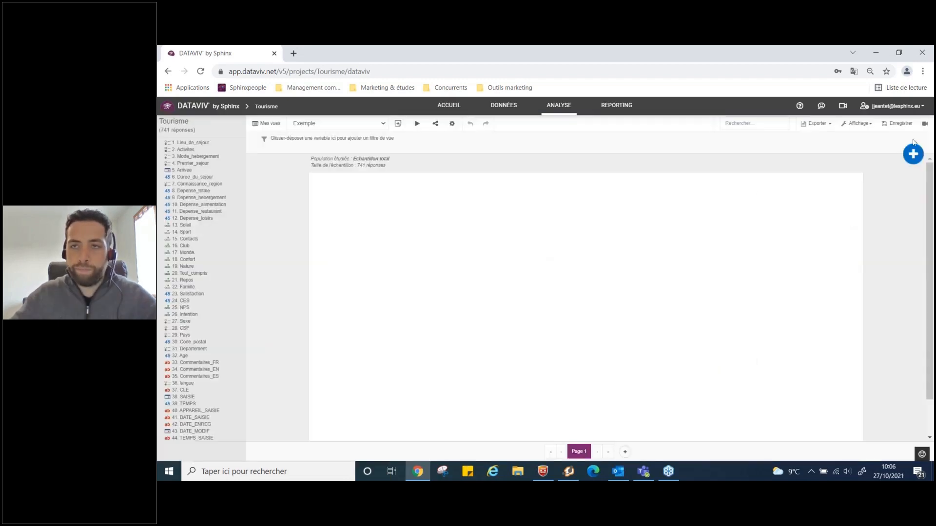
{"action": "mouse_move", "coordinate": [913, 153]}
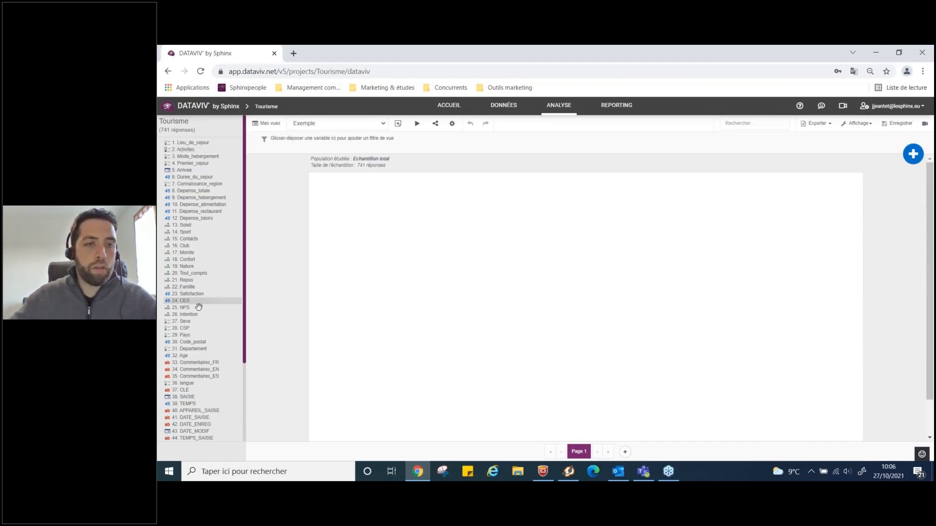
Add a chart of the CSP variable to the upper part of the page.
{"action": "left_click_drag", "start_coordinate": [189, 328], "coordinate": [360, 288]}
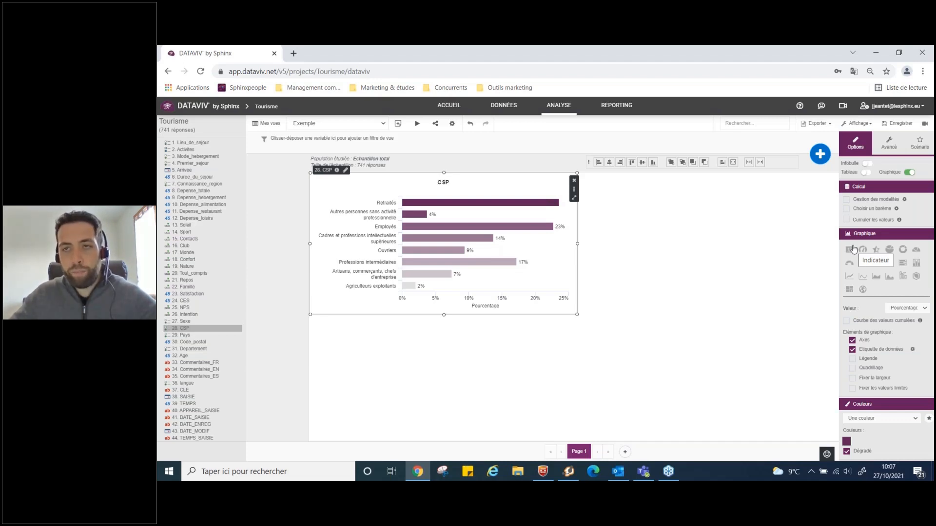
{"action": "left_click", "coordinate": [867, 173]}
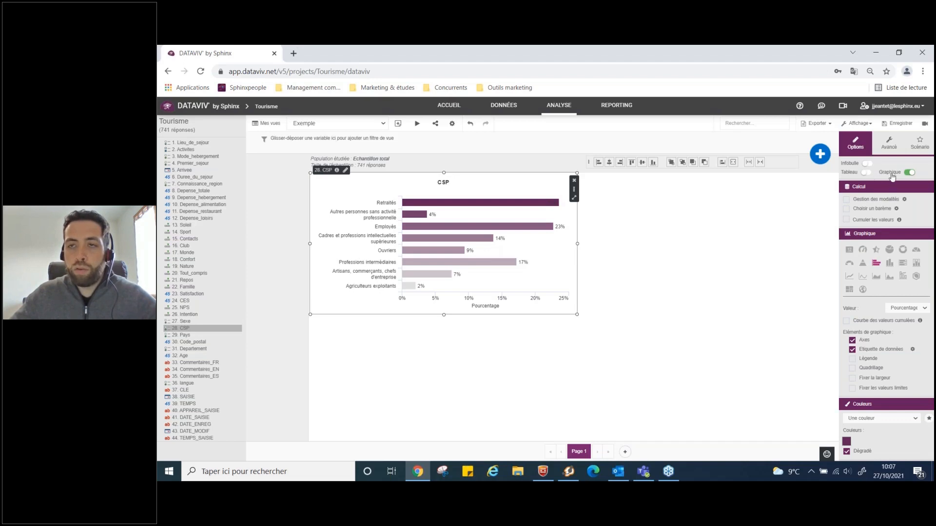
{"action": "left_click", "coordinate": [865, 172]}
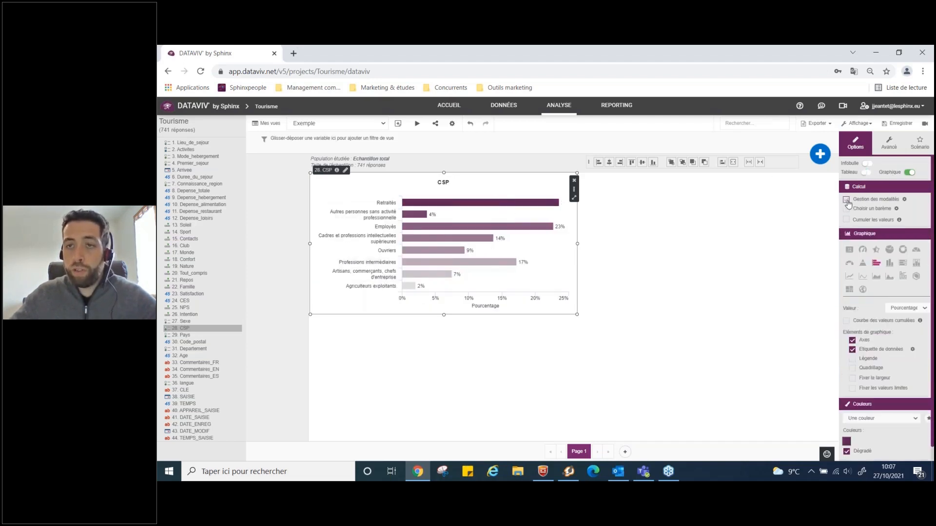
Enable modality management for the CSP chart and create two categories named CSP + and CSP -.
{"action": "left_click", "coordinate": [846, 200]}
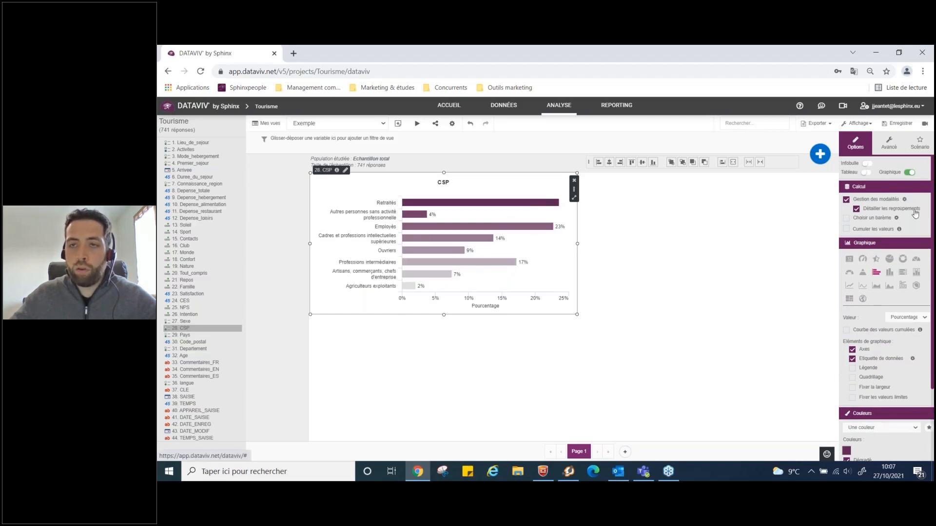
{"action": "left_click", "coordinate": [901, 209]}
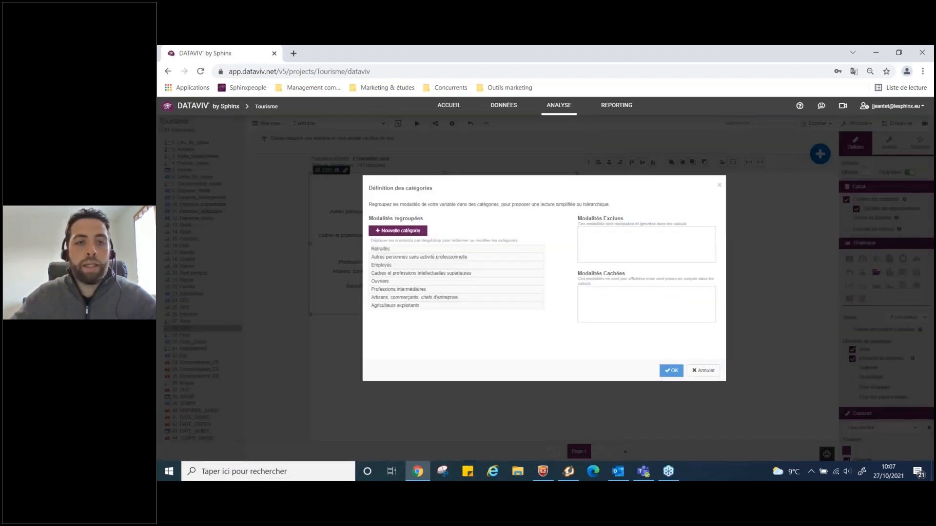
{"action": "left_click", "coordinate": [397, 230]}
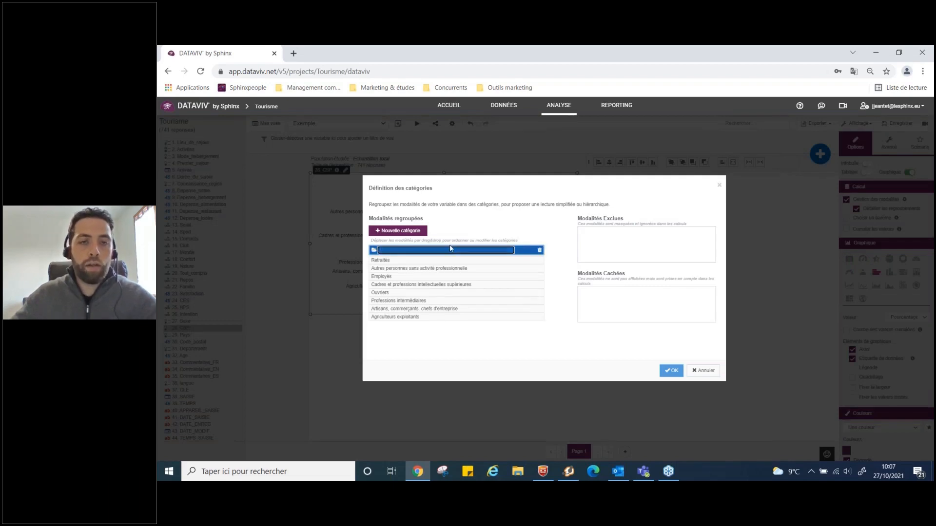
{"action": "type", "text": "CS"}
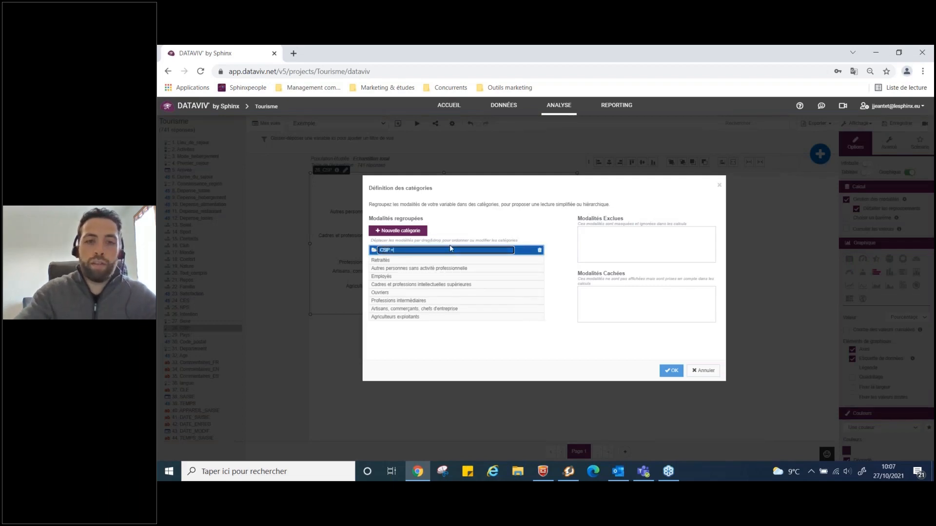
{"action": "type", "text": "P +"}
{"action": "left_click", "coordinate": [385, 230]}
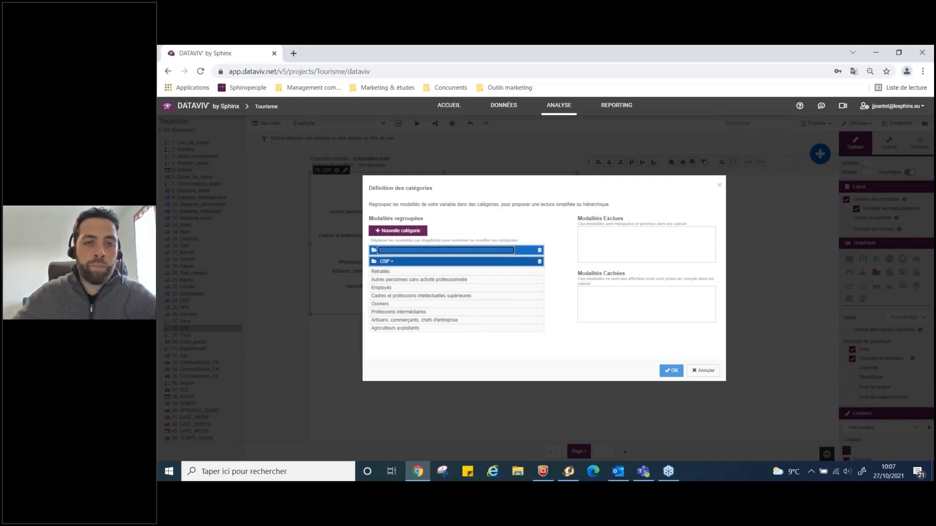
{"action": "type", "text": "CSP -"}
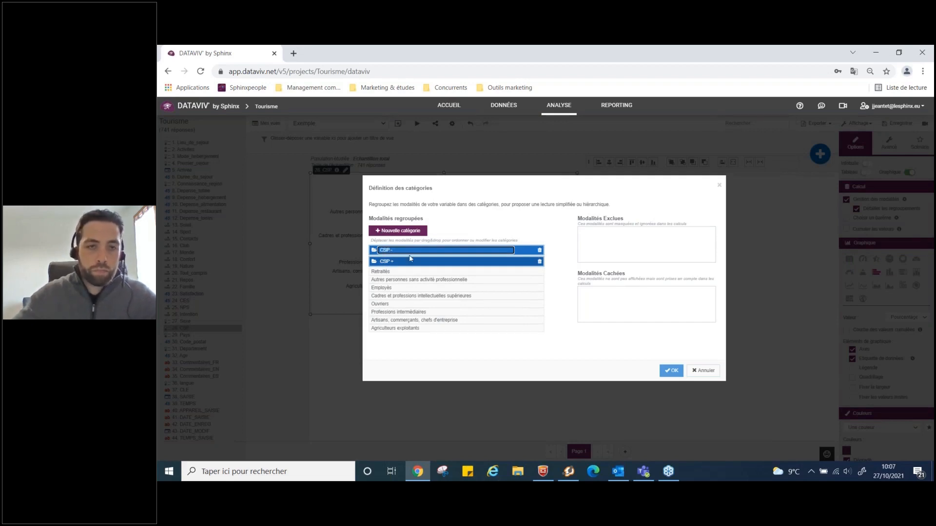
Group Retraités, Autres personnes sans activité professionnelle, Employés and Ouvriers under the CSP - category.
{"action": "left_click", "coordinate": [399, 281], "text": "ctrl"}
{"action": "left_click", "coordinate": [400, 288], "text": "ctrl"}
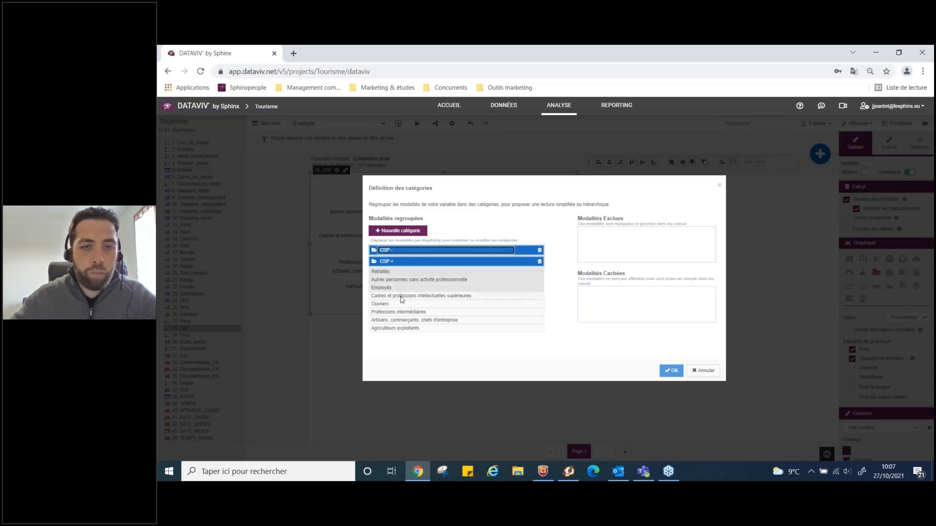
{"action": "left_click", "coordinate": [400, 302], "text": "ctrl"}
{"action": "mouse_move", "coordinate": [400, 303]}
{"action": "left_mouse_down"}
{"action": "mouse_move", "coordinate": [407, 266]}
{"action": "mouse_move", "coordinate": [411, 293]}
{"action": "left_mouse_up"}
Group the four remaining CSP modalities under the CSP + category, apply the grouping, and stop detailing the groupings in the chart.
{"action": "left_click", "coordinate": [397, 329], "text": "ctrl"}
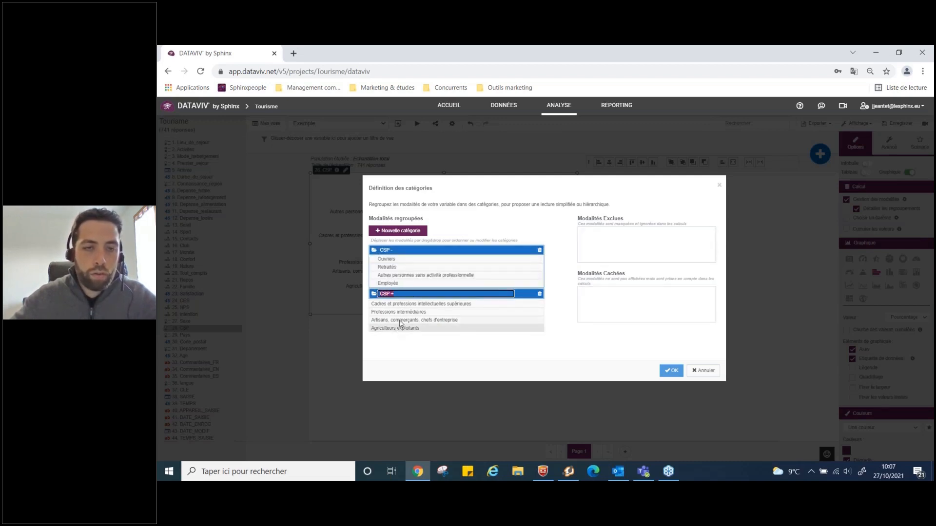
{"action": "left_click", "coordinate": [401, 321], "text": "ctrl"}
{"action": "left_click", "coordinate": [401, 312], "text": "ctrl"}
{"action": "left_click", "coordinate": [400, 304], "text": "ctrl"}
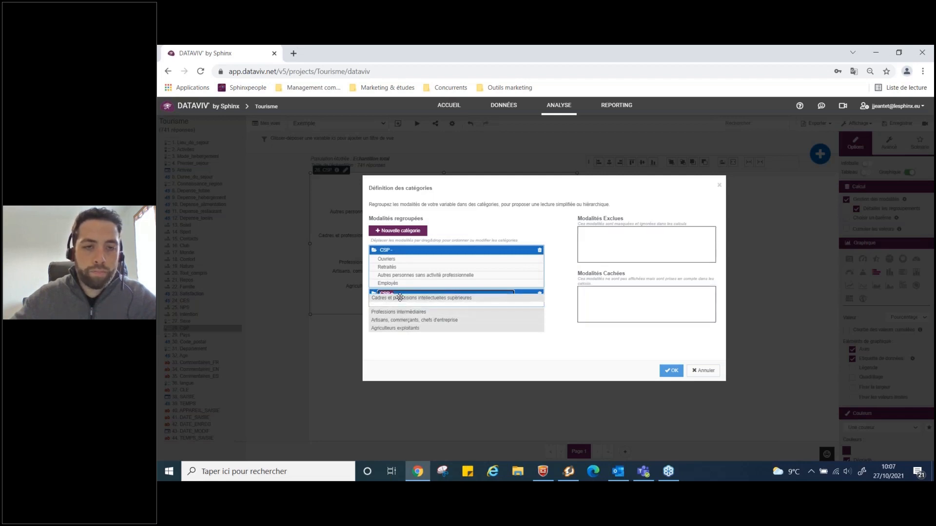
{"action": "left_click", "coordinate": [672, 371]}
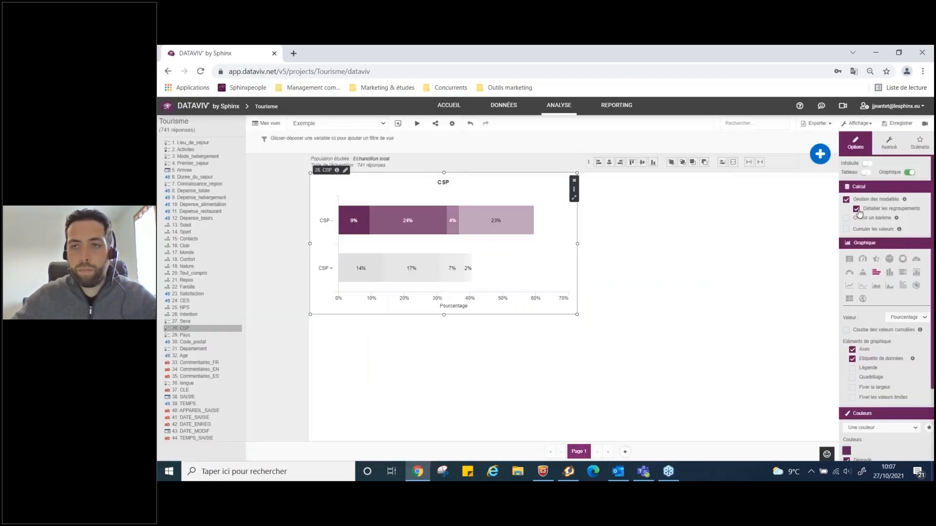
{"action": "left_click", "coordinate": [856, 209]}
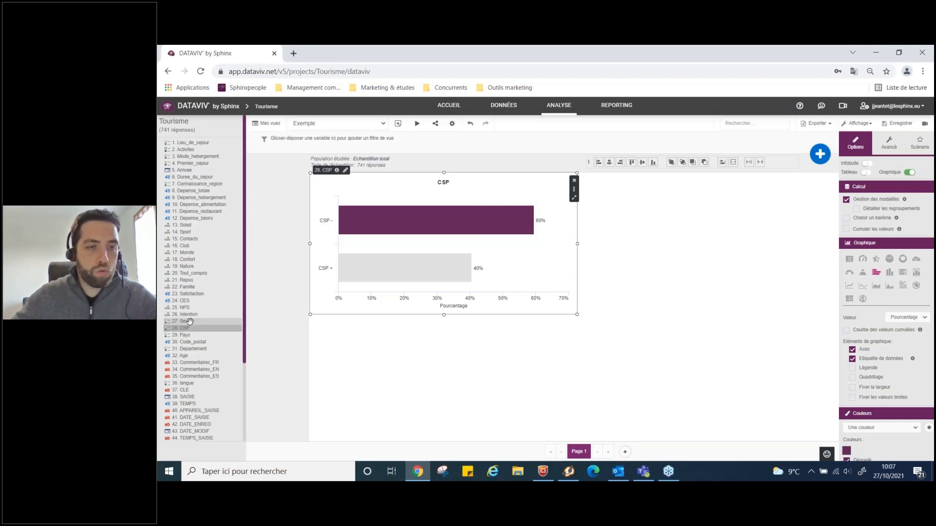
Add a chart of the Sexe variable beside the CSP chart and display it as pictograms with Vertical image fill.
{"action": "left_click_drag", "start_coordinate": [203, 322], "coordinate": [666, 213]}
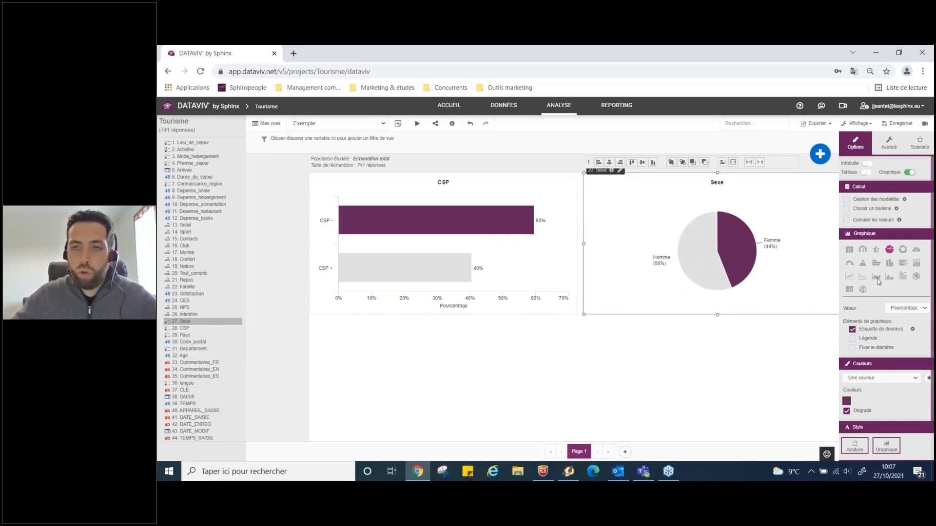
{"action": "left_click", "coordinate": [876, 250]}
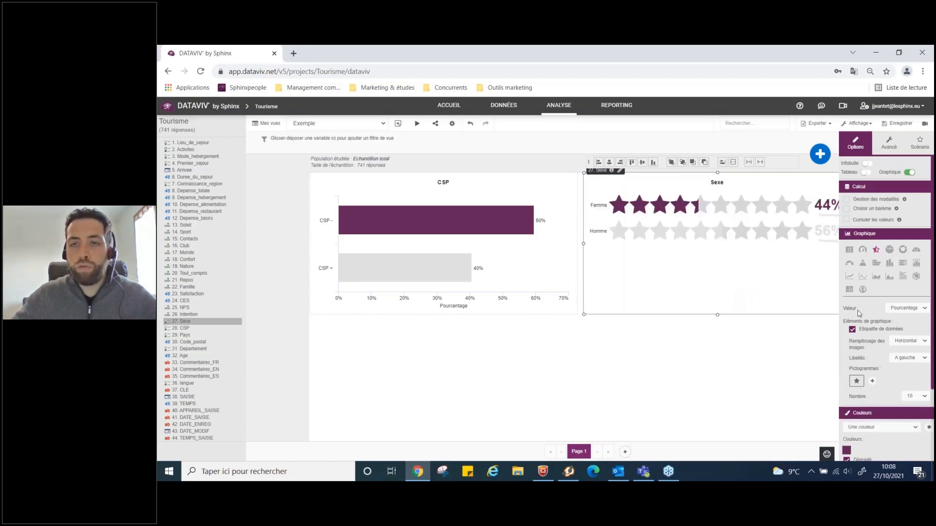
{"action": "left_click", "coordinate": [914, 342]}
{"action": "left_click", "coordinate": [911, 354]}
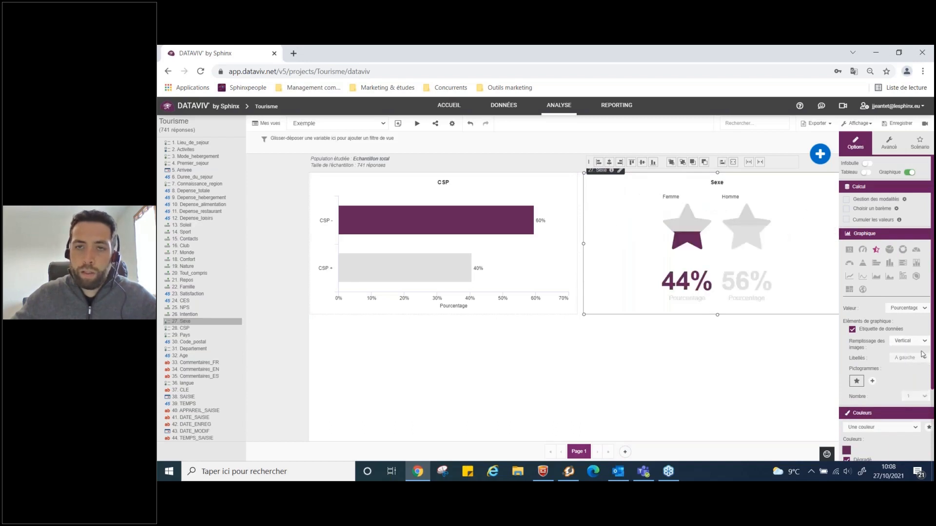
Assign the circular Woman's face pictogram to Femme and the circular Man's face pictogram to Homme, searching the gallery for "man".
{"action": "left_click", "coordinate": [856, 381]}
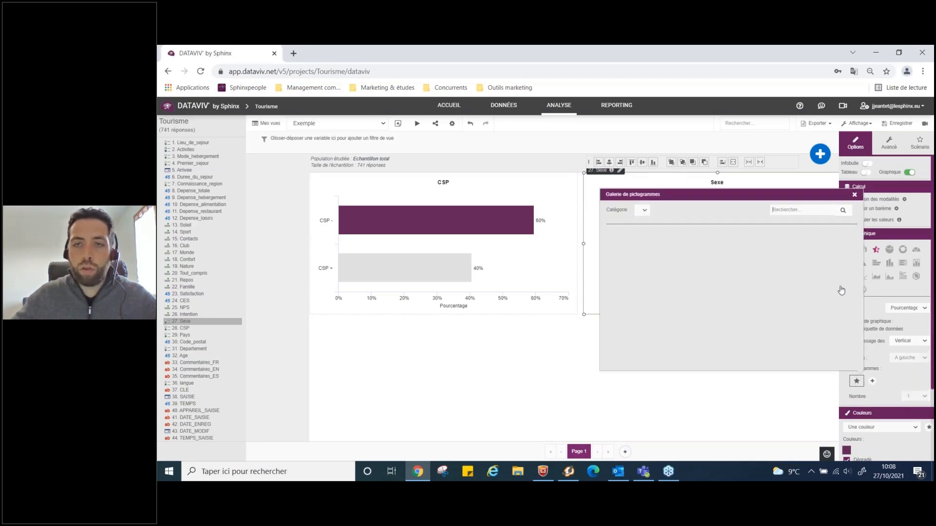
{"action": "mouse_move", "coordinate": [852, 245]}
{"action": "left_mouse_down"}
{"action": "mouse_move", "coordinate": [852, 258]}
{"action": "mouse_move", "coordinate": [852, 241]}
{"action": "left_mouse_up"}
{"action": "type", "text": "man"}
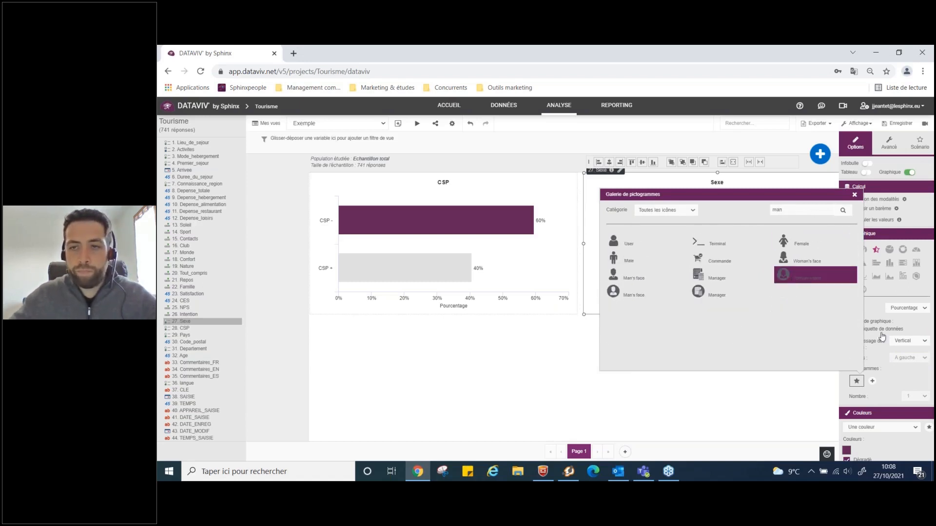
{"action": "left_click", "coordinate": [792, 281]}
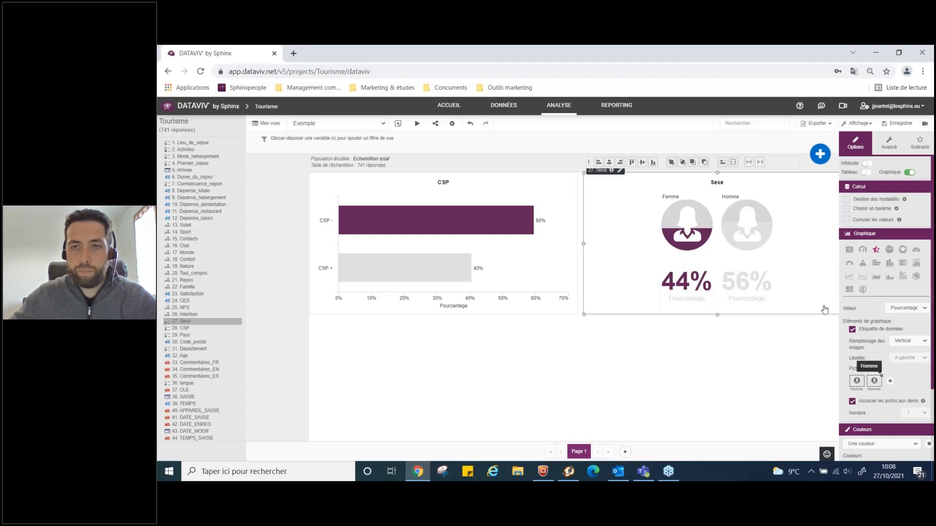
{"action": "left_click", "coordinate": [874, 381]}
{"action": "type", "text": "man"}
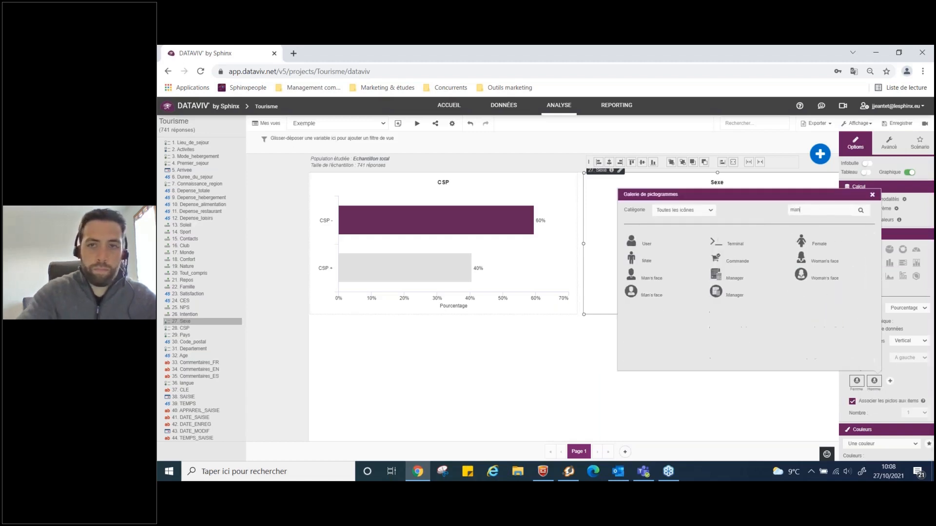
{"action": "left_click", "coordinate": [655, 289]}
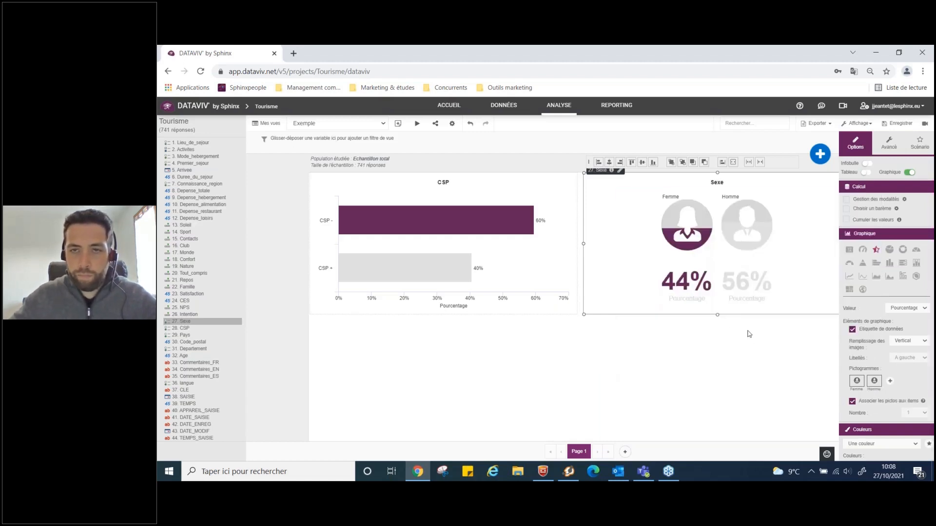
Set the Sexe pictogram chart to two colours, bright pink for Femme and dark purple for Homme.
{"action": "scroll", "coordinate": [872, 412], "scroll_direction": "down", "scroll_amount": 2}
{"action": "scroll", "coordinate": [872, 411], "scroll_direction": "down", "scroll_amount": 1}
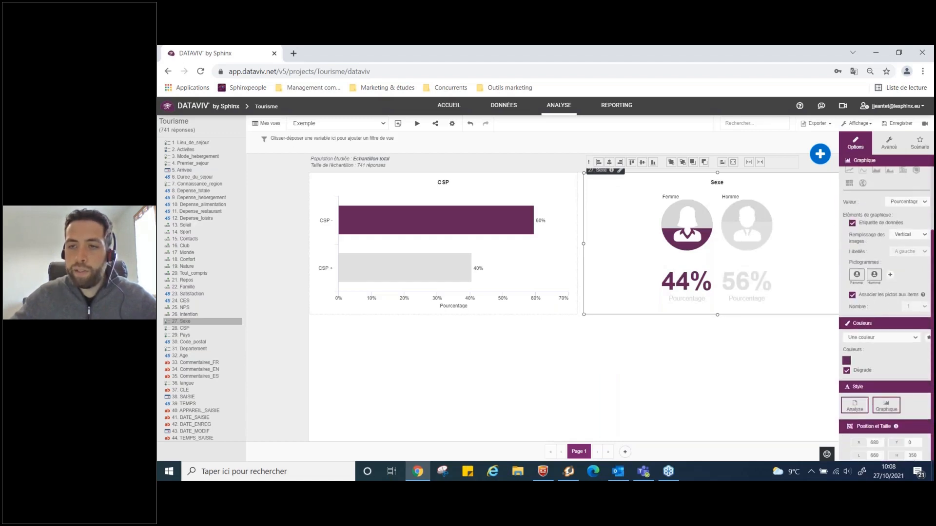
{"action": "left_click", "coordinate": [861, 337]}
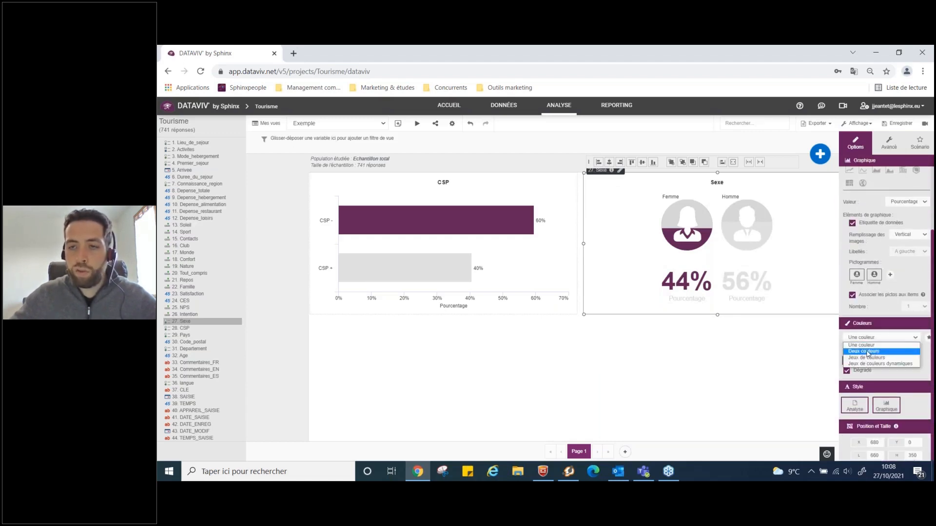
{"action": "left_click", "coordinate": [867, 349]}
{"action": "left_click", "coordinate": [846, 362]}
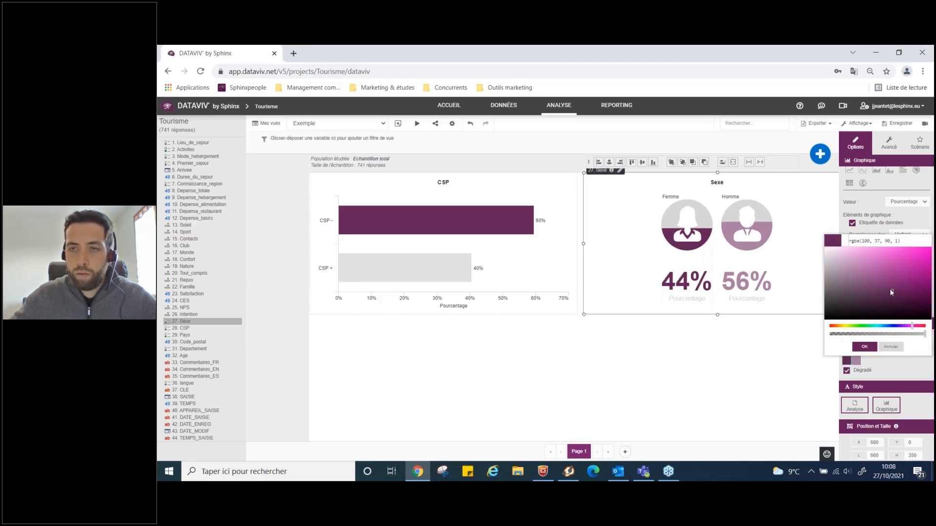
{"action": "left_click_drag", "start_coordinate": [890, 290], "coordinate": [924, 252]}
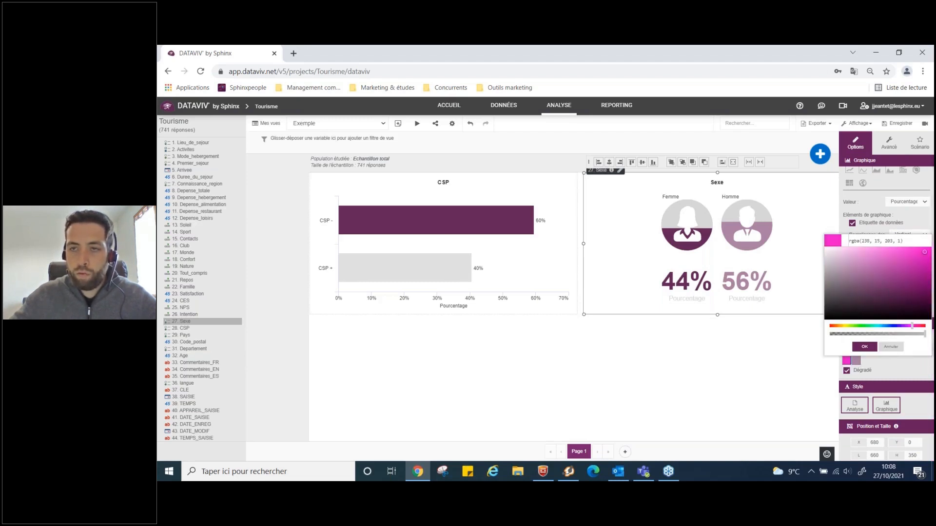
{"action": "left_click", "coordinate": [864, 347]}
{"action": "left_click", "coordinate": [856, 361]}
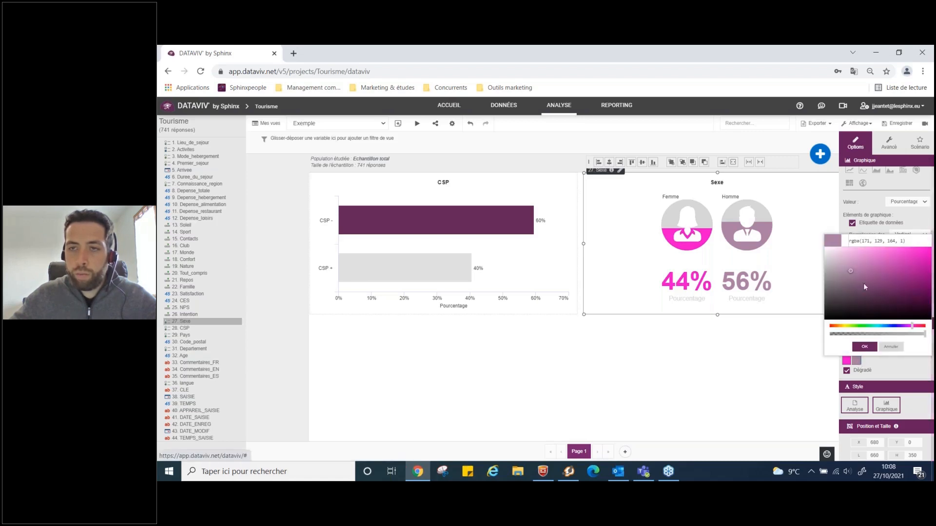
{"action": "left_click_drag", "start_coordinate": [852, 273], "coordinate": [892, 289]}
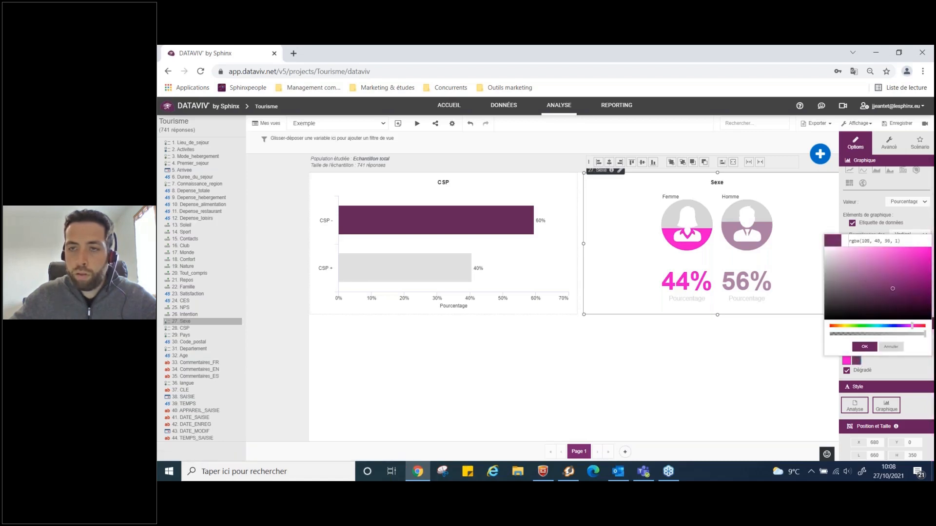
{"action": "left_click", "coordinate": [864, 347]}
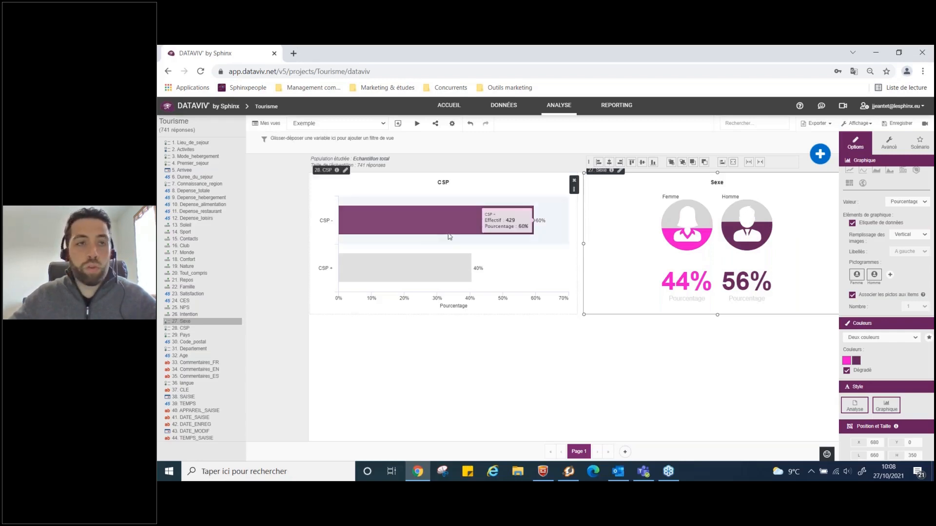
Cross the Sexe analysis with Mode_hebergement and Satisfaction, displaying it as a table instead of a chart.
{"action": "left_click_drag", "start_coordinate": [195, 157], "coordinate": [696, 283]}
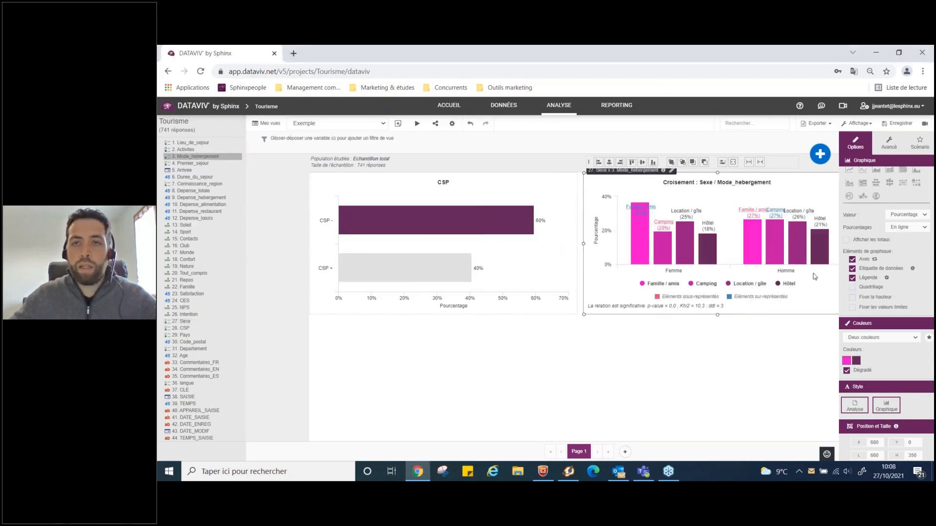
{"action": "scroll", "coordinate": [872, 214], "scroll_direction": "up", "scroll_amount": 3}
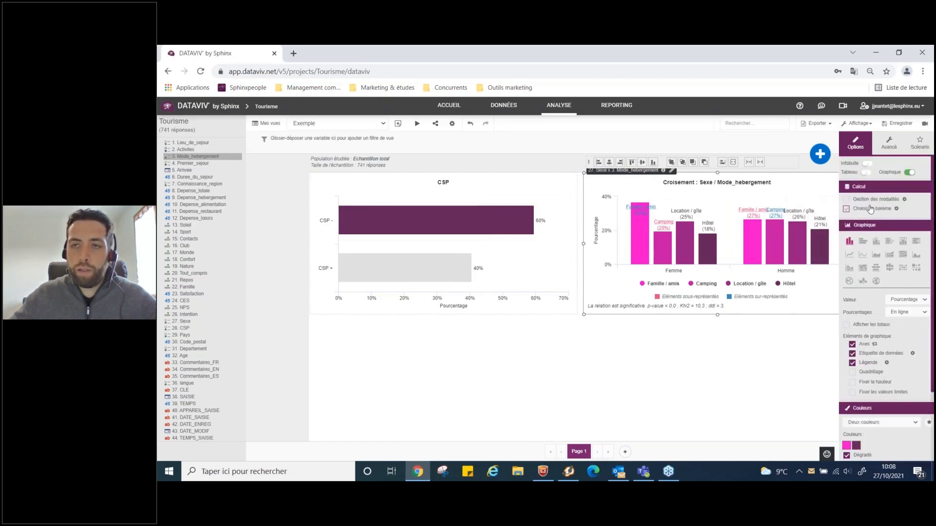
{"action": "left_click", "coordinate": [865, 172]}
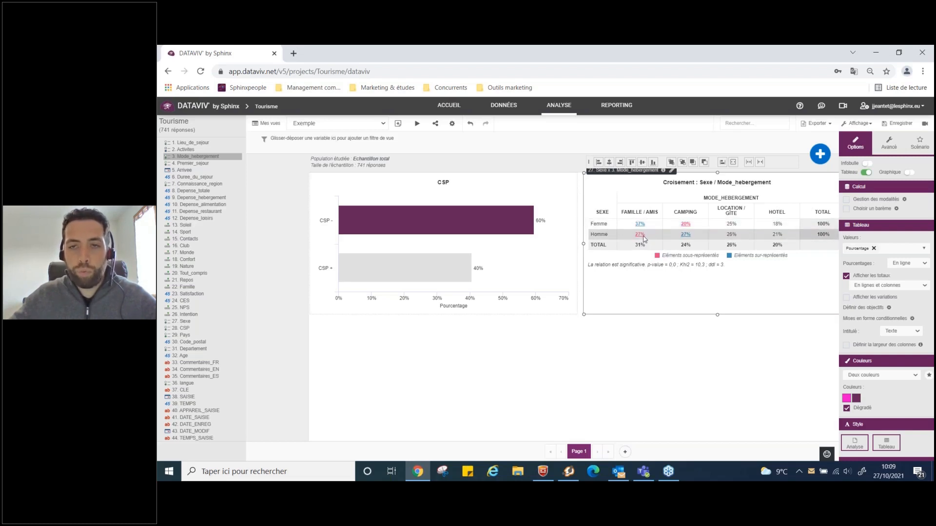
{"action": "left_click", "coordinate": [889, 143]}
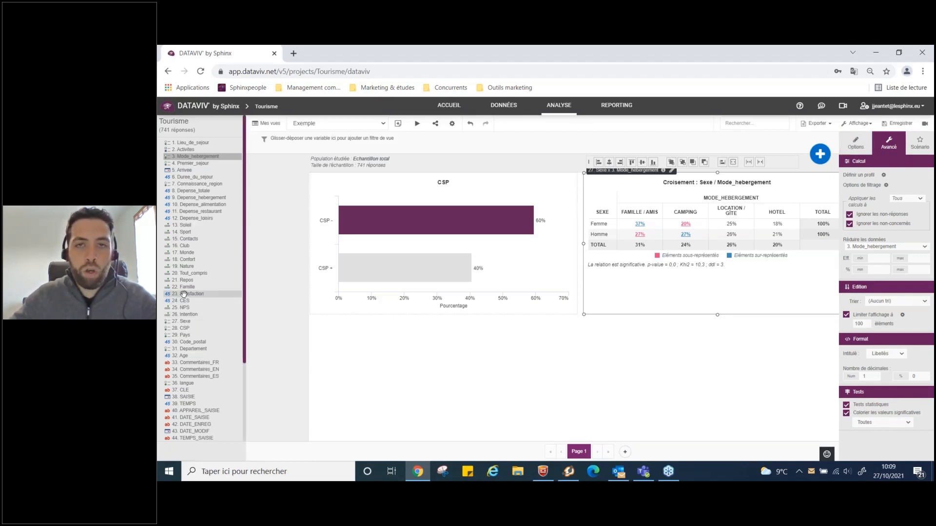
{"action": "left_click_drag", "start_coordinate": [184, 294], "coordinate": [763, 294]}
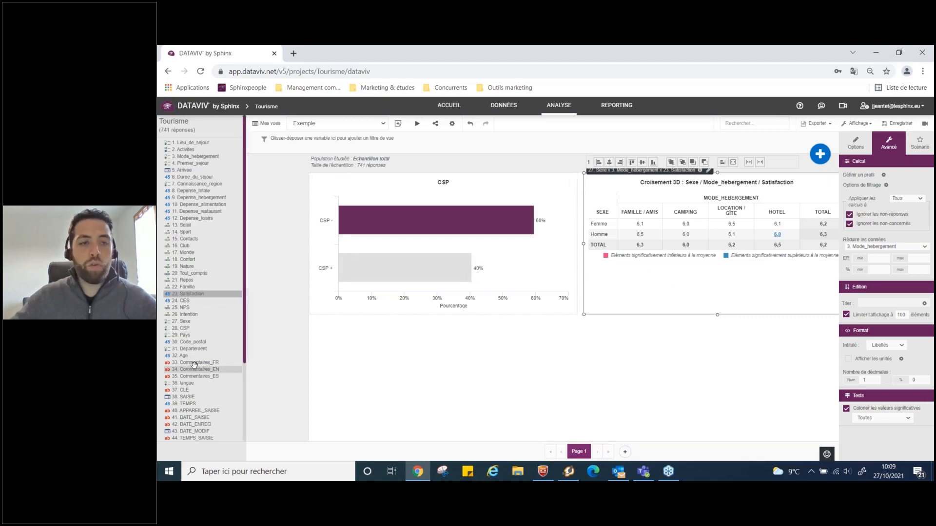
Add a Commentaires_FR word cloud below the CSP chart without its verbatim table, and narrow it to the CSP chart's width.
{"action": "left_click_drag", "start_coordinate": [194, 363], "coordinate": [388, 349]}
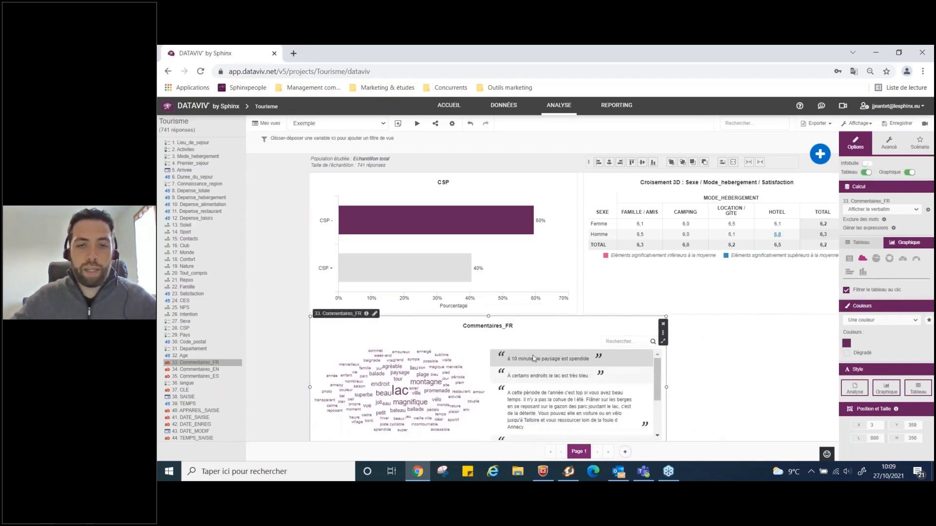
{"action": "left_click", "coordinate": [400, 391]}
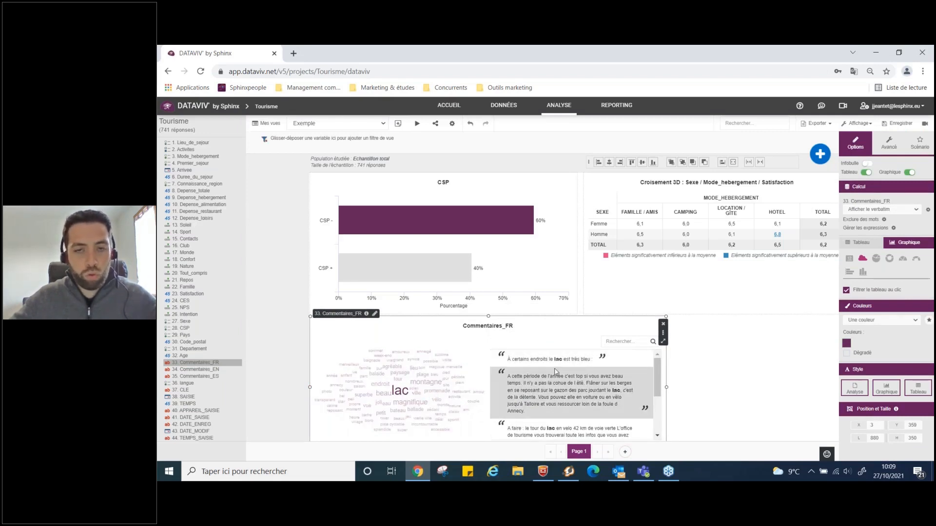
{"action": "left_click", "coordinate": [865, 173]}
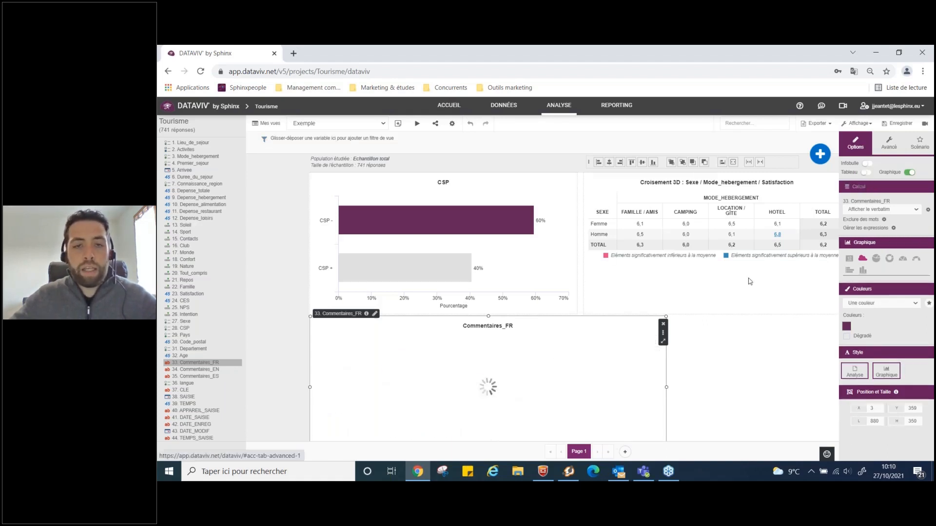
{"action": "left_click_drag", "start_coordinate": [666, 386], "coordinate": [584, 381]}
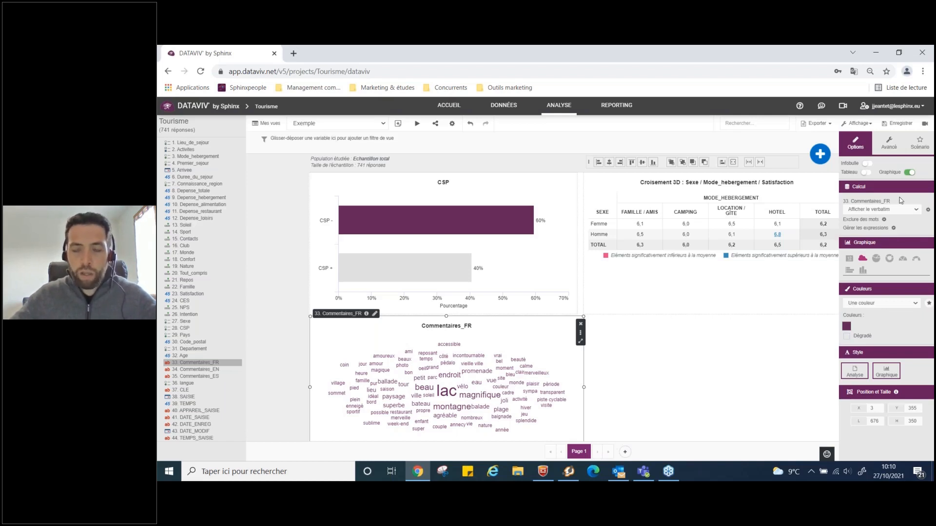
Add an advanced Importance/Performance analysis of variables 13. Soleil through 22. Famille, correlated with 23. Satisfaction as the global evaluation.
{"action": "mouse_move", "coordinate": [822, 156]}
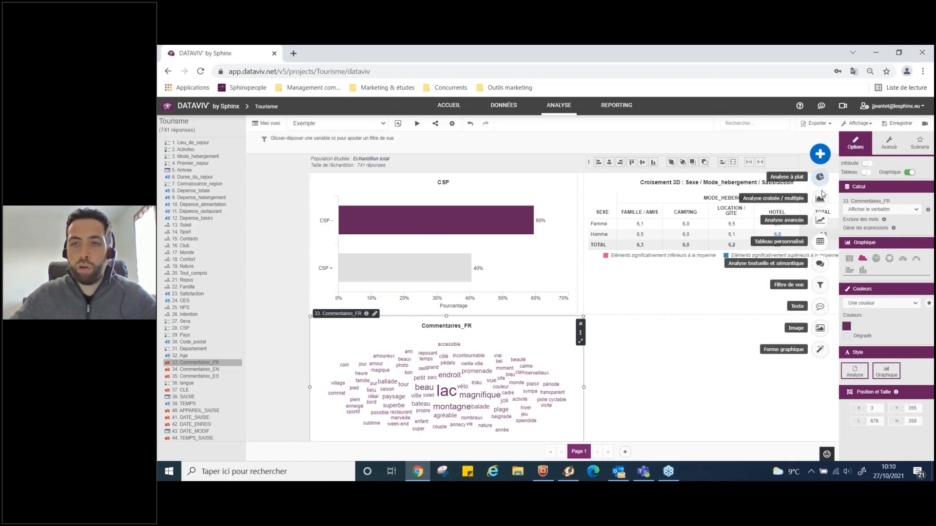
{"action": "left_click", "coordinate": [821, 220]}
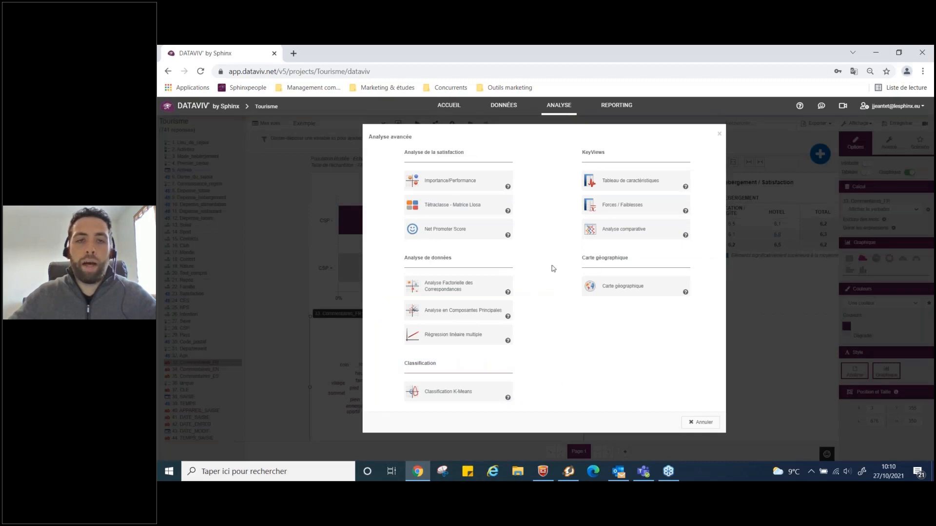
{"action": "left_click", "coordinate": [456, 189]}
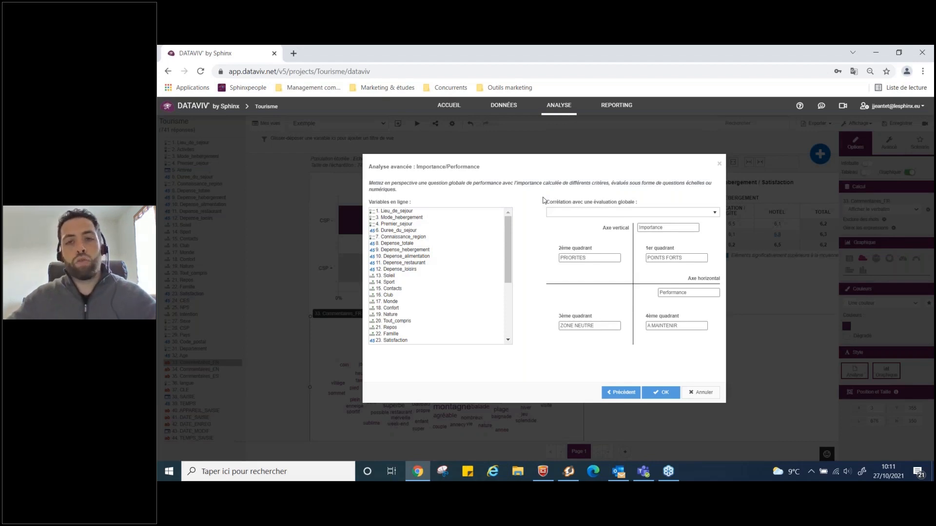
{"action": "left_click", "coordinate": [559, 211]}
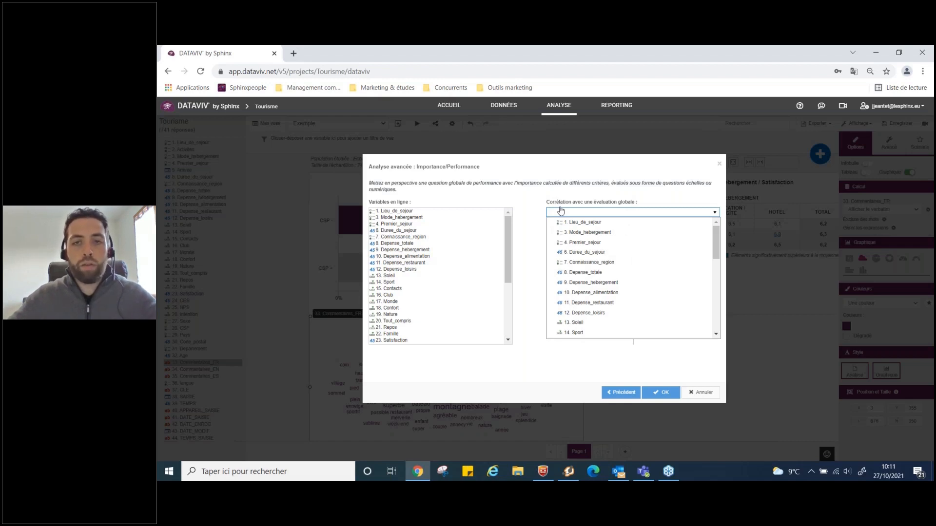
{"action": "scroll", "coordinate": [605, 263], "scroll_direction": "down", "scroll_amount": 1}
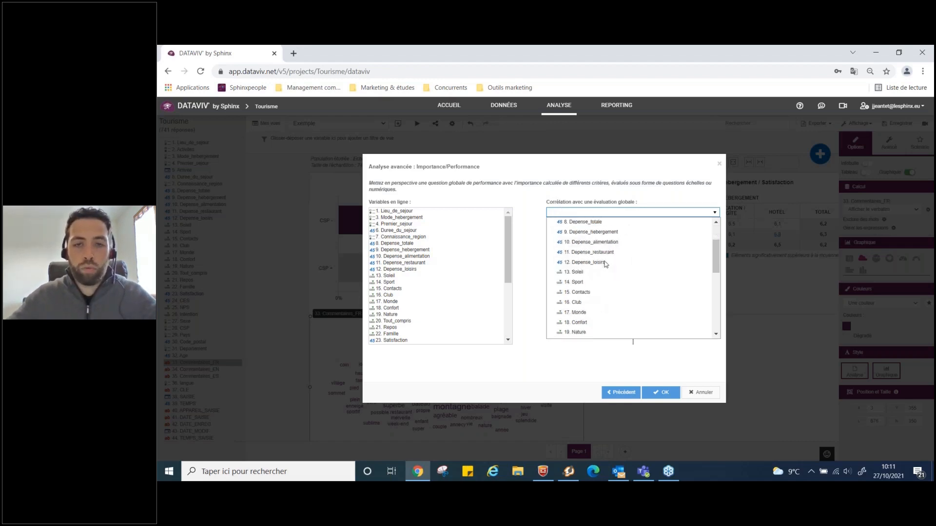
{"action": "scroll", "coordinate": [606, 263], "scroll_direction": "down", "scroll_amount": 2}
{"action": "left_click", "coordinate": [604, 272]}
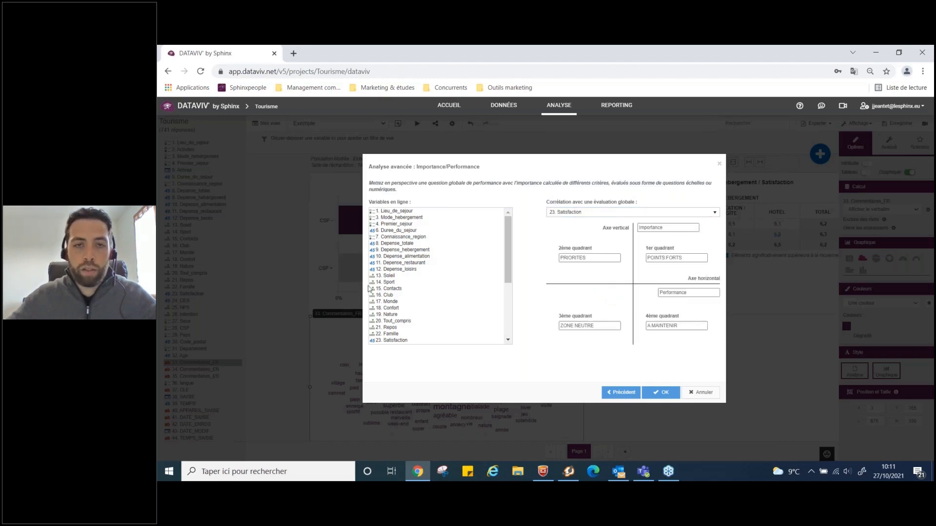
{"action": "left_click", "coordinate": [396, 276]}
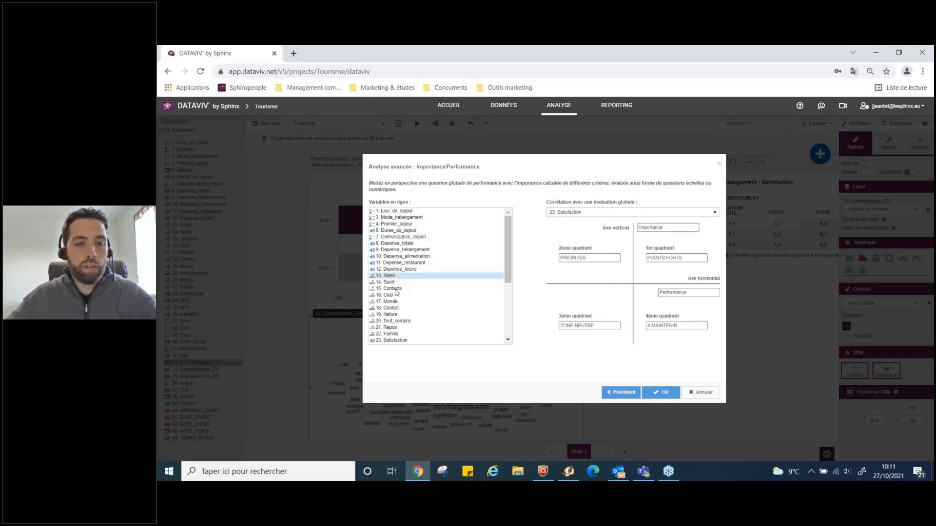
{"action": "left_click_drag", "start_coordinate": [396, 291], "coordinate": [395, 337]}
{"action": "left_click", "coordinate": [663, 393]}
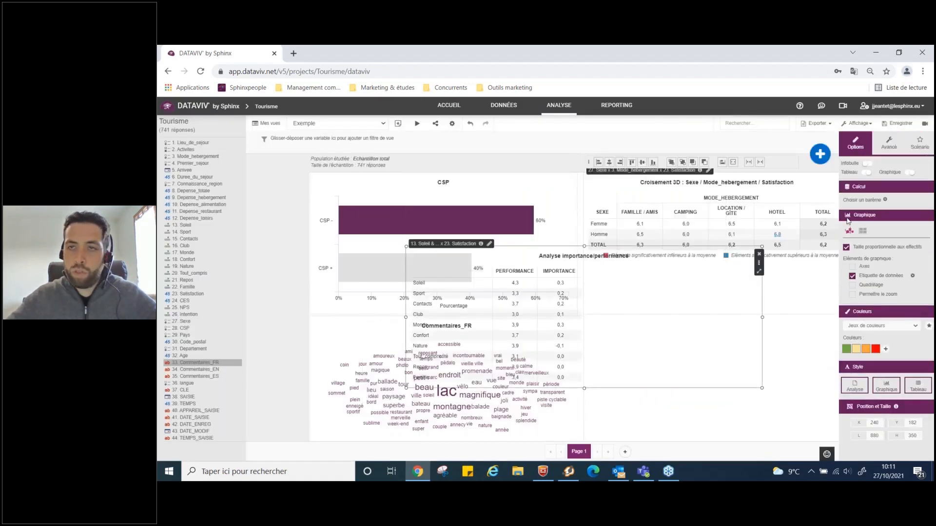
Narrow the Importance/Performance analysis to about 582, place it below the Sexe crossing table, and display it as a four-quadrant colour matrix.
{"action": "left_click", "coordinate": [849, 229]}
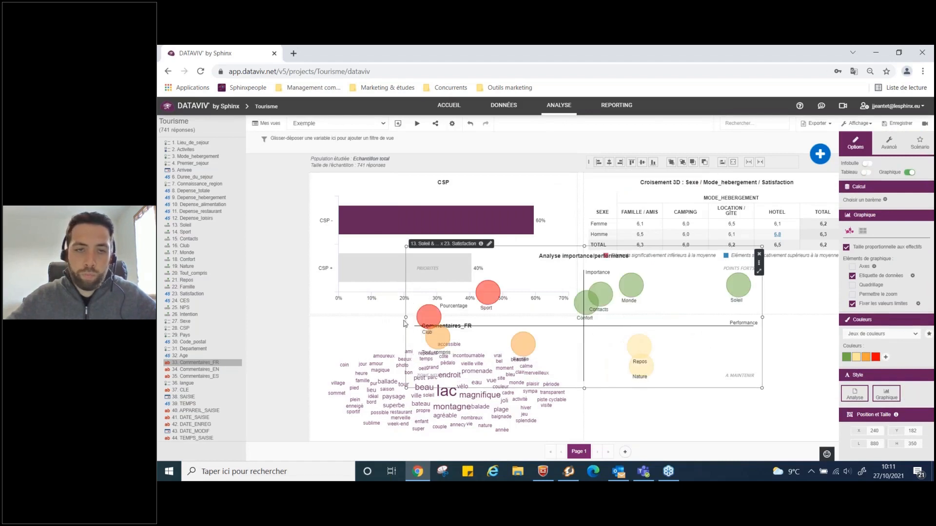
{"action": "left_click_drag", "start_coordinate": [405, 322], "coordinate": [526, 319]}
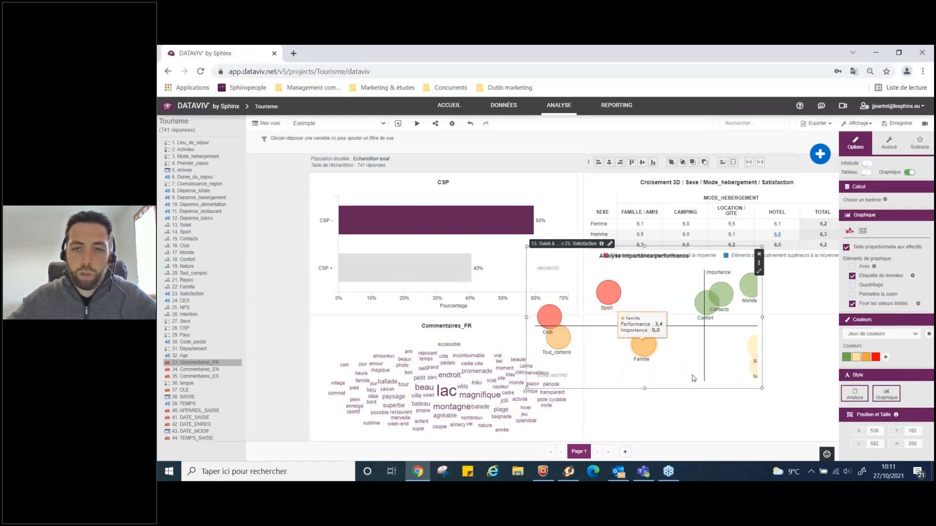
{"action": "left_click_drag", "start_coordinate": [720, 382], "coordinate": [780, 452]}
{"action": "scroll", "coordinate": [799, 419], "scroll_direction": "down", "scroll_amount": 1}
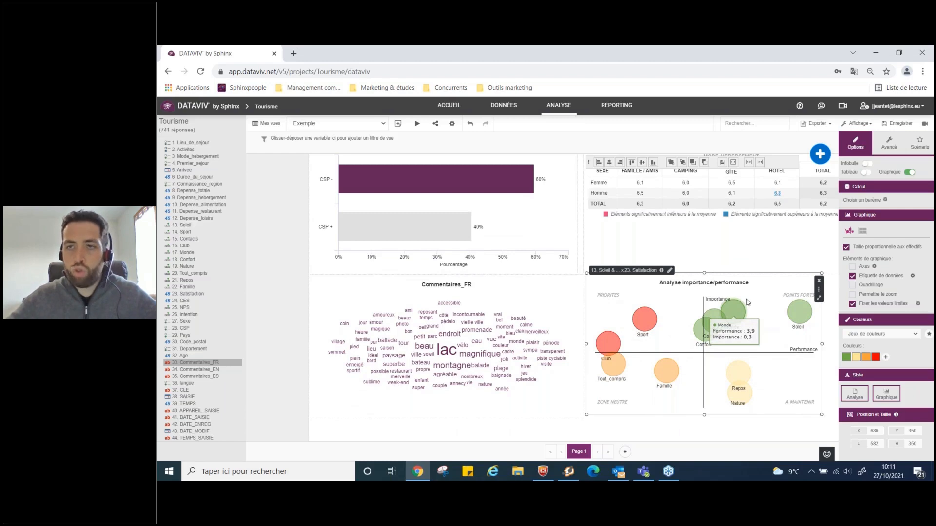
{"action": "left_click", "coordinate": [864, 232]}
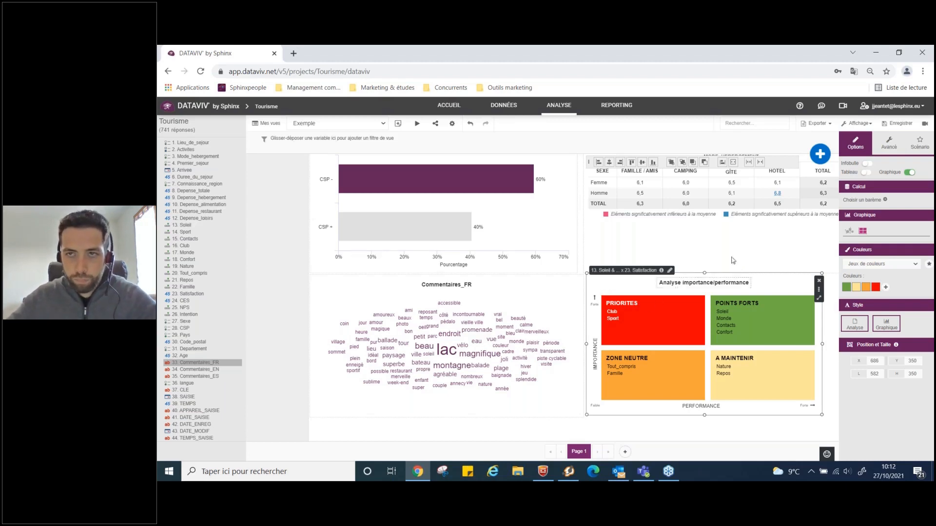
Make the CSP chart filter the Sexe crossing, the Commentaires_FR word cloud and the Importance/Performance matrix, and apply its CSP - filter.
{"action": "left_click", "coordinate": [914, 141]}
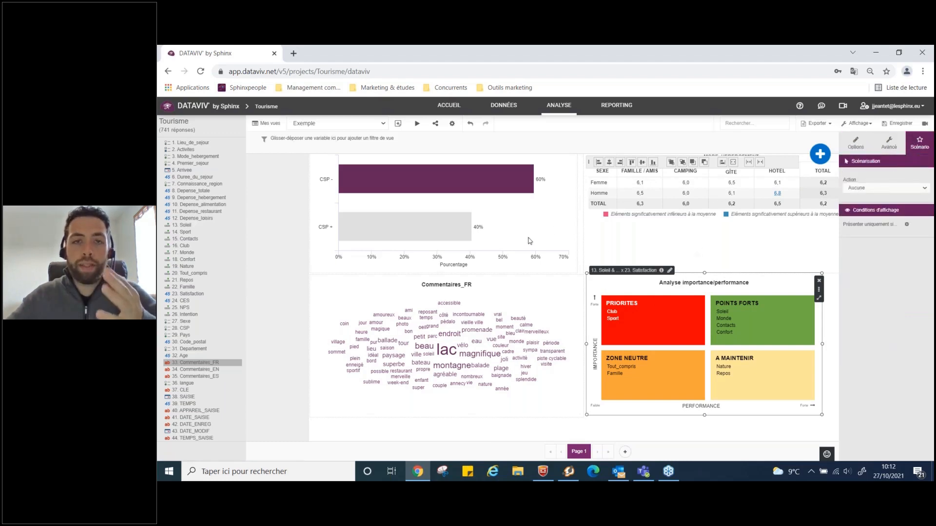
{"action": "scroll", "coordinate": [640, 291], "scroll_direction": "up", "scroll_amount": 2}
{"action": "left_click", "coordinate": [640, 291]}
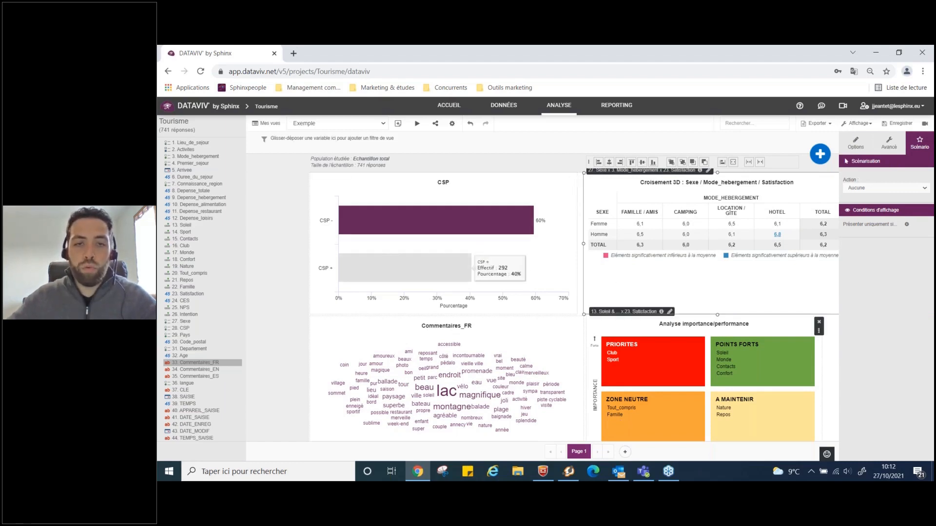
{"action": "left_click", "coordinate": [562, 252]}
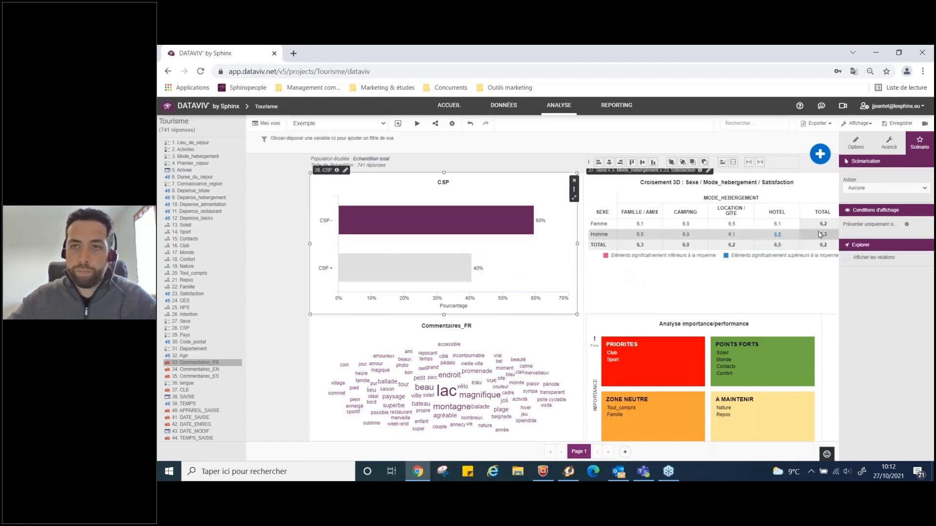
{"action": "left_click", "coordinate": [865, 188]}
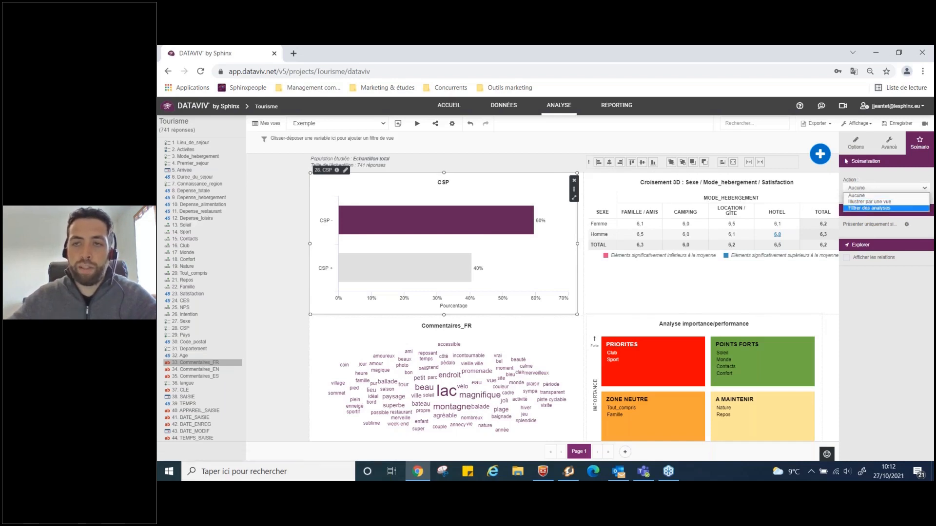
{"action": "left_click", "coordinate": [870, 208]}
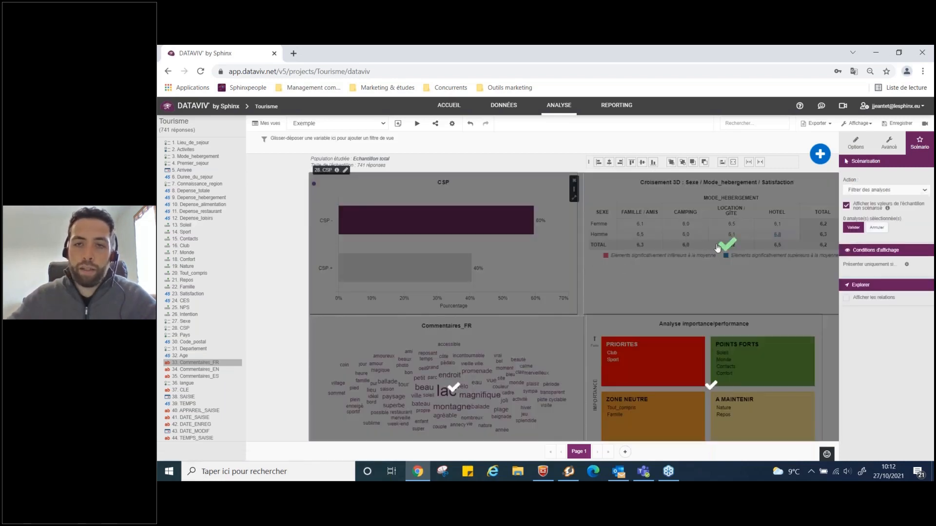
{"action": "left_click", "coordinate": [454, 387]}
{"action": "left_click", "coordinate": [711, 385]}
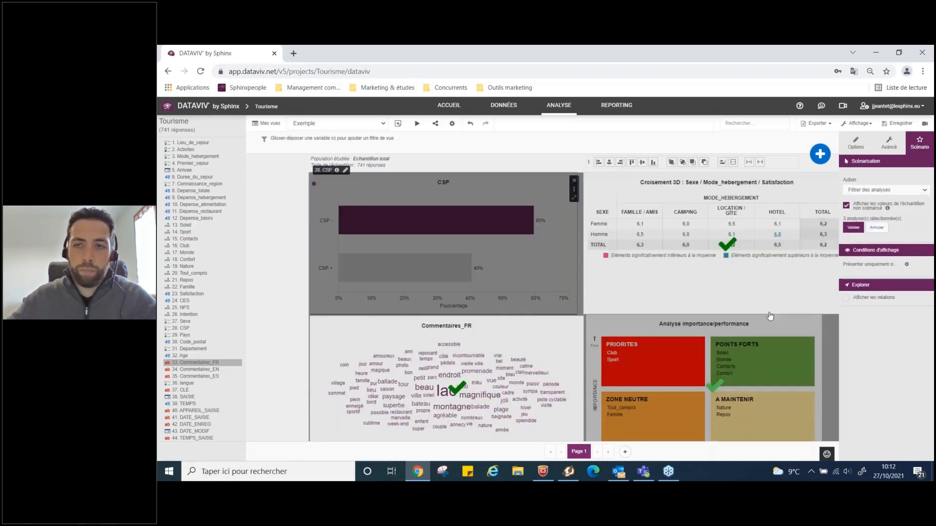
{"action": "left_click", "coordinate": [854, 228]}
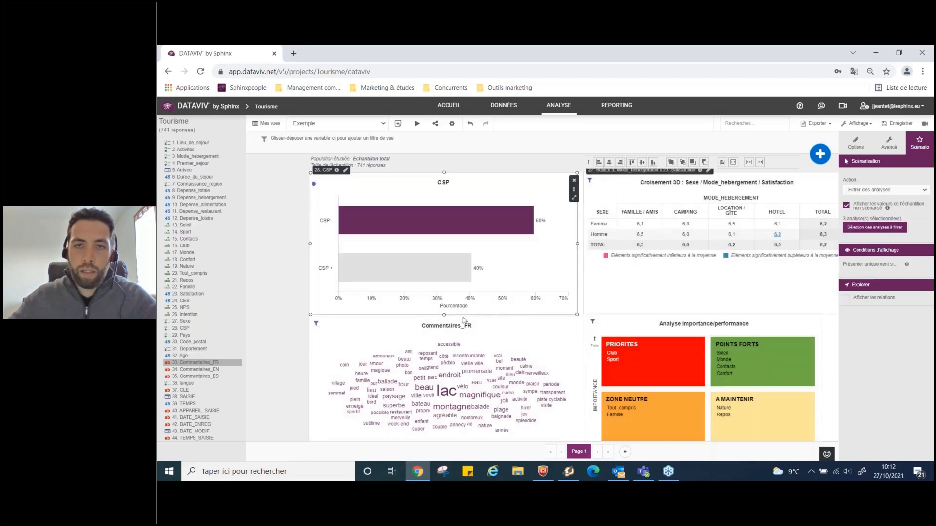
{"action": "left_click", "coordinate": [425, 224]}
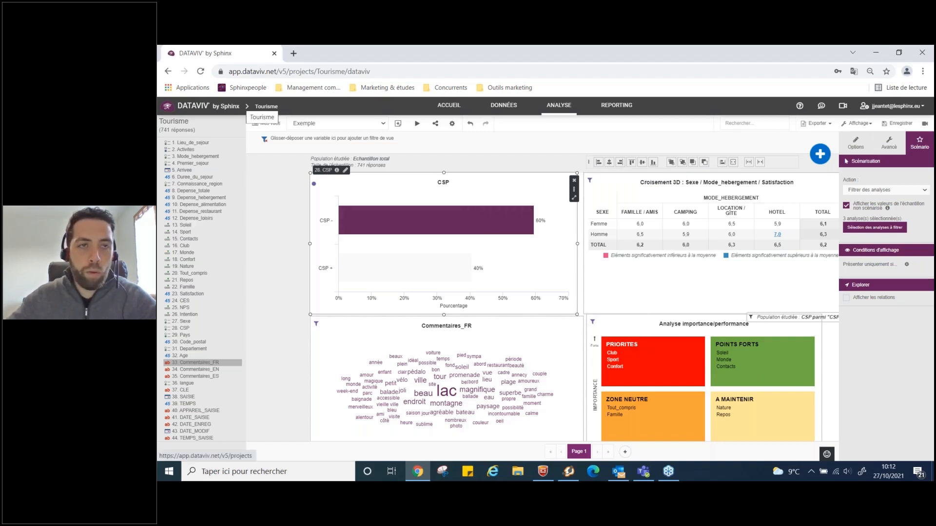
Cancel leaving the page with unsaved changes and save the Exemple view.
{"action": "left_click", "coordinate": [266, 106]}
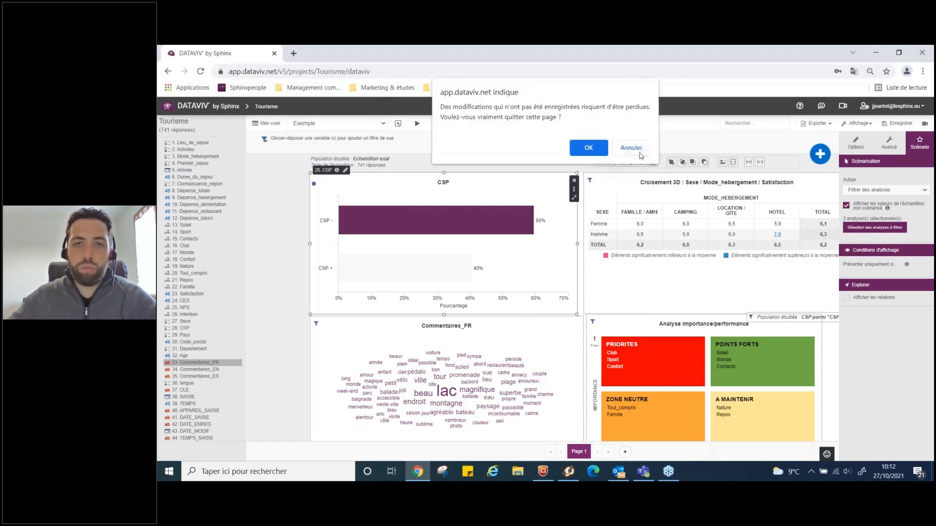
{"action": "left_click", "coordinate": [631, 148]}
{"action": "left_click", "coordinate": [901, 123]}
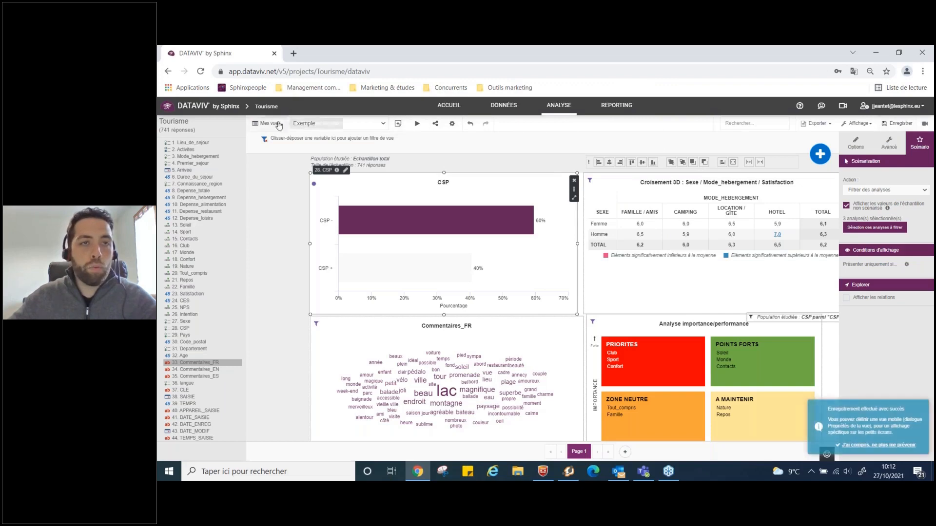
Go back to the project list and open the Tableaux de bord view of the Tourisme lacustre project.
{"action": "left_click", "coordinate": [220, 107]}
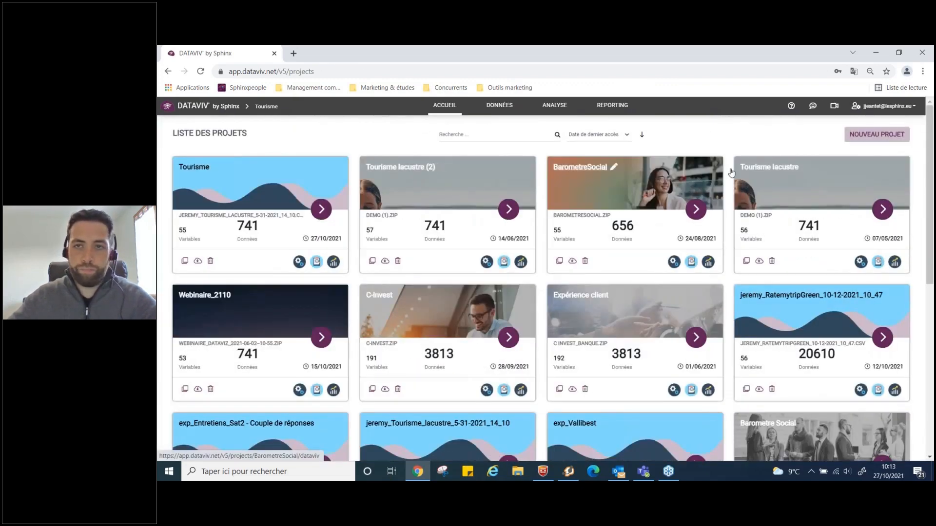
{"action": "left_click", "coordinate": [765, 167]}
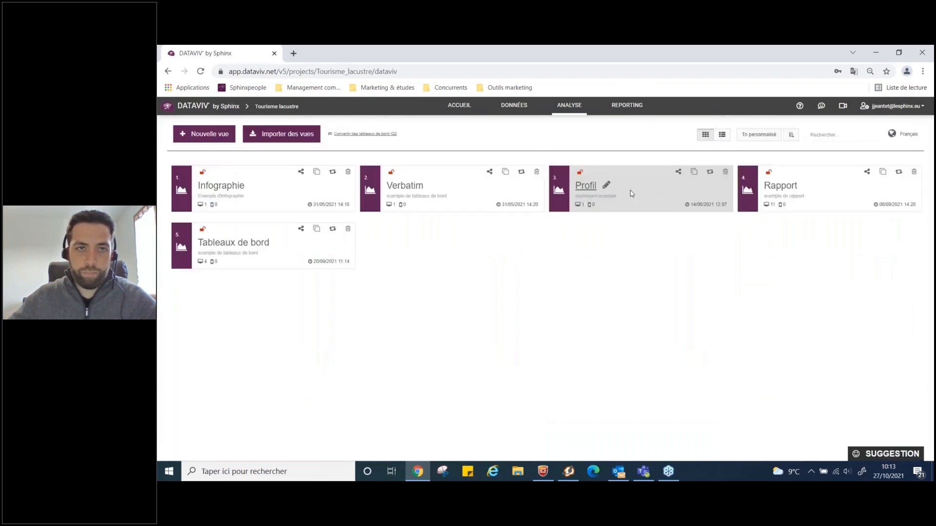
{"action": "left_click", "coordinate": [234, 243]}
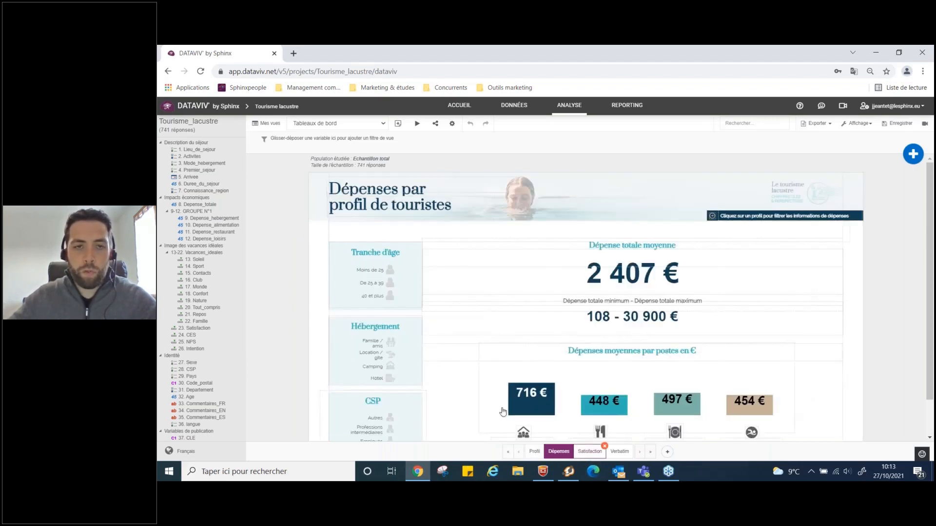
Filter the Dépenses page by Hôtel accommodation, and view the profile of the Promoteurs from the Satisfaction page's NPS analysis.
{"action": "left_click", "coordinate": [417, 387]}
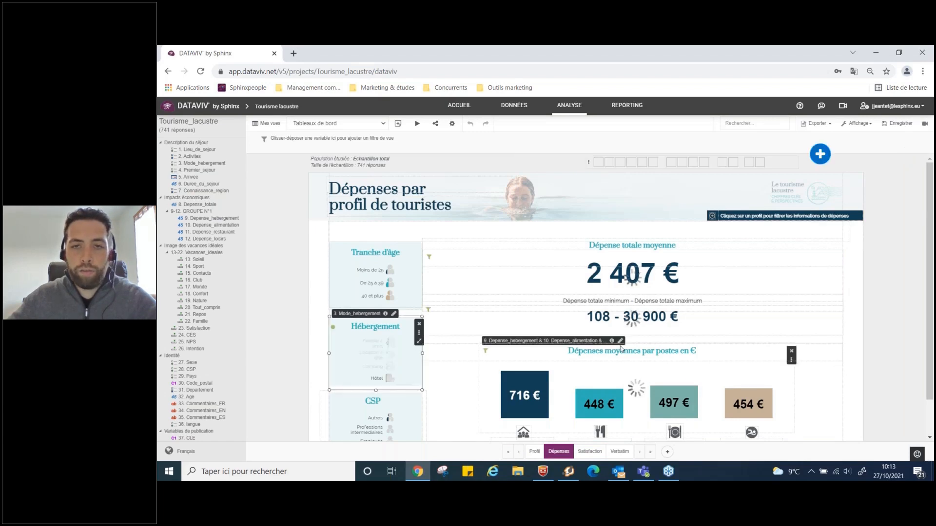
{"action": "left_click", "coordinate": [591, 451]}
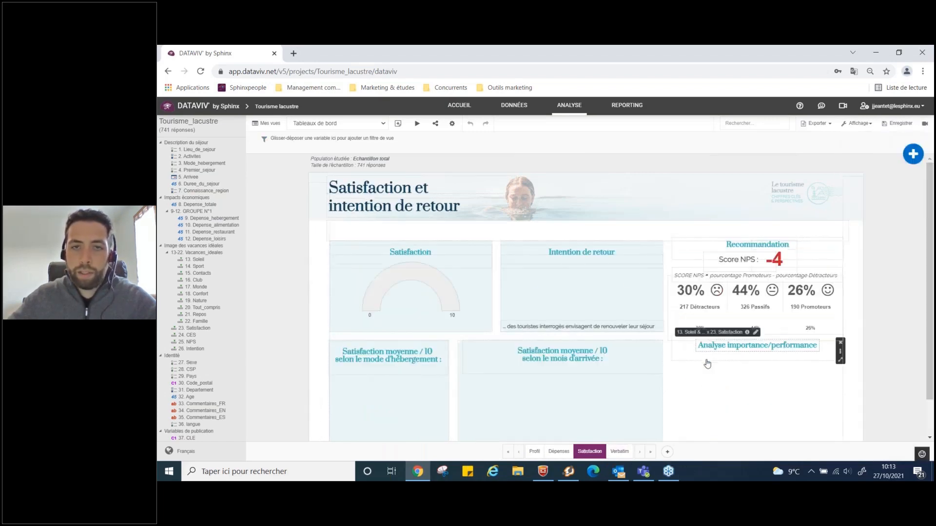
{"action": "left_click", "coordinate": [799, 312]}
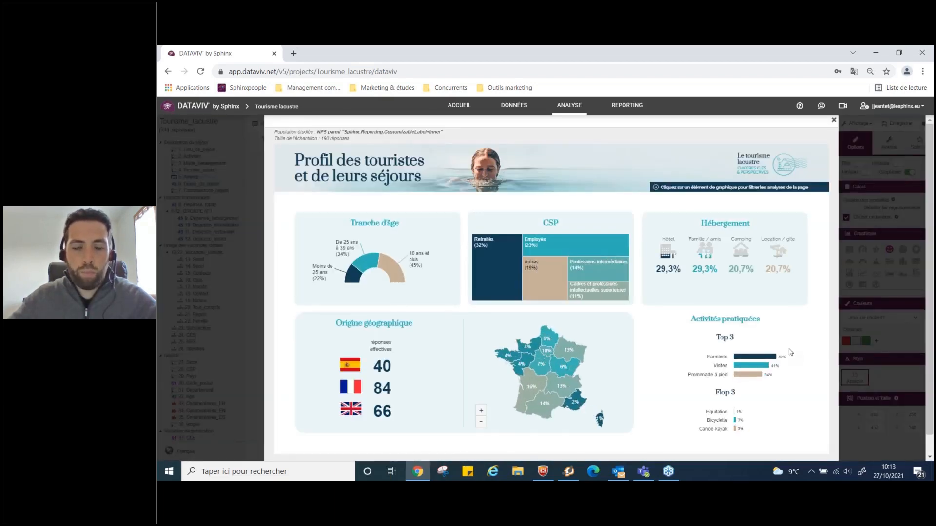
{"action": "left_click", "coordinate": [833, 121]}
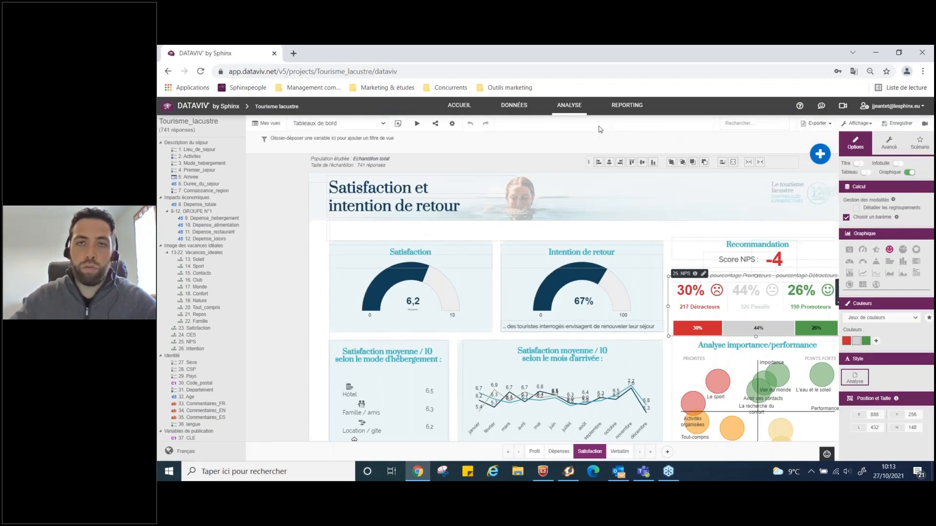
Test the Le tourisme lacustre report, view its Profil des touristes page and return to the report's home page.
{"action": "left_click", "coordinate": [620, 108]}
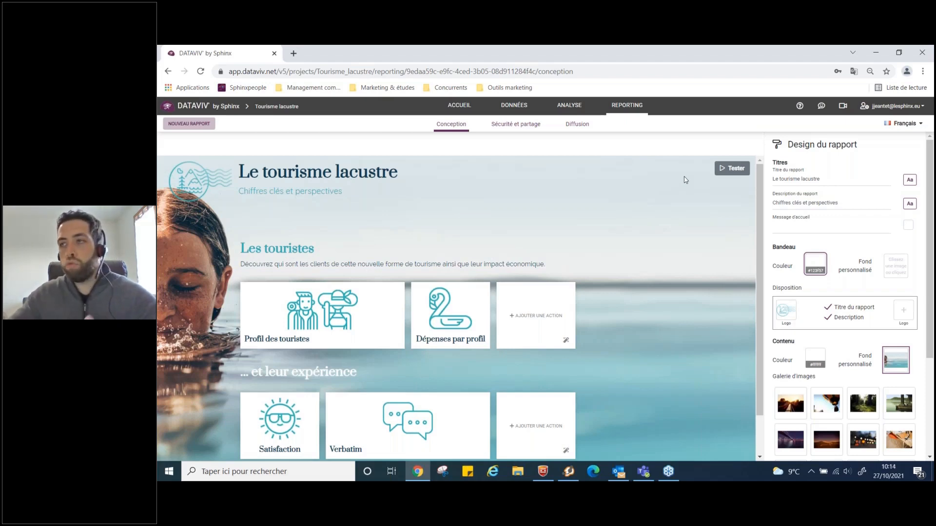
{"action": "left_click", "coordinate": [732, 168]}
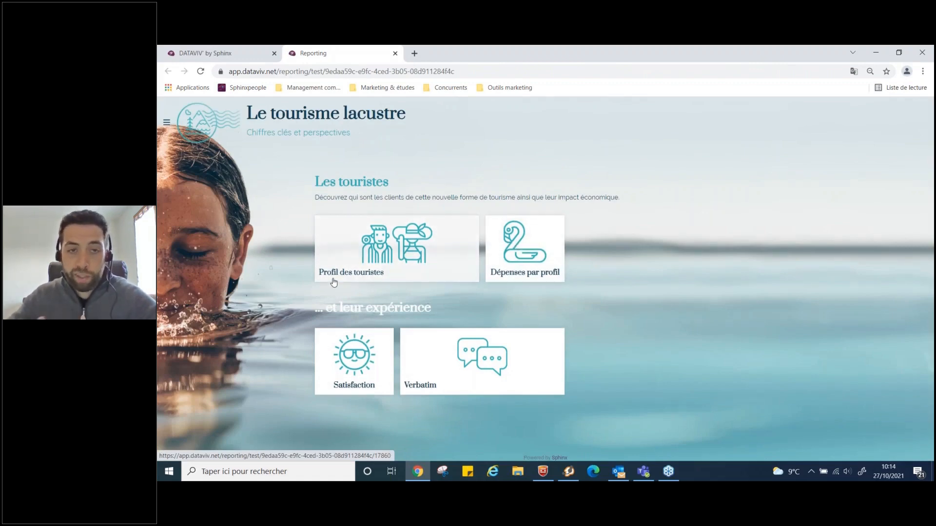
{"action": "left_click", "coordinate": [373, 262]}
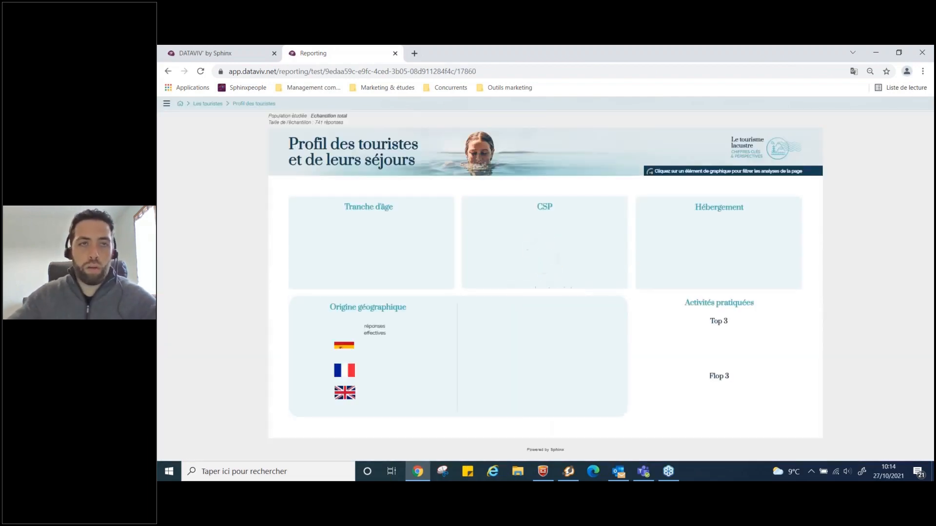
{"action": "left_click", "coordinate": [179, 103]}
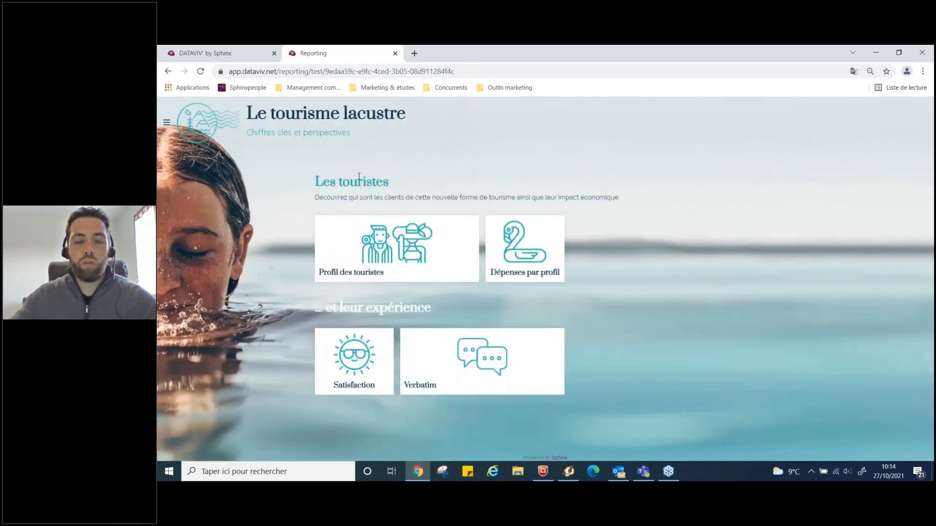